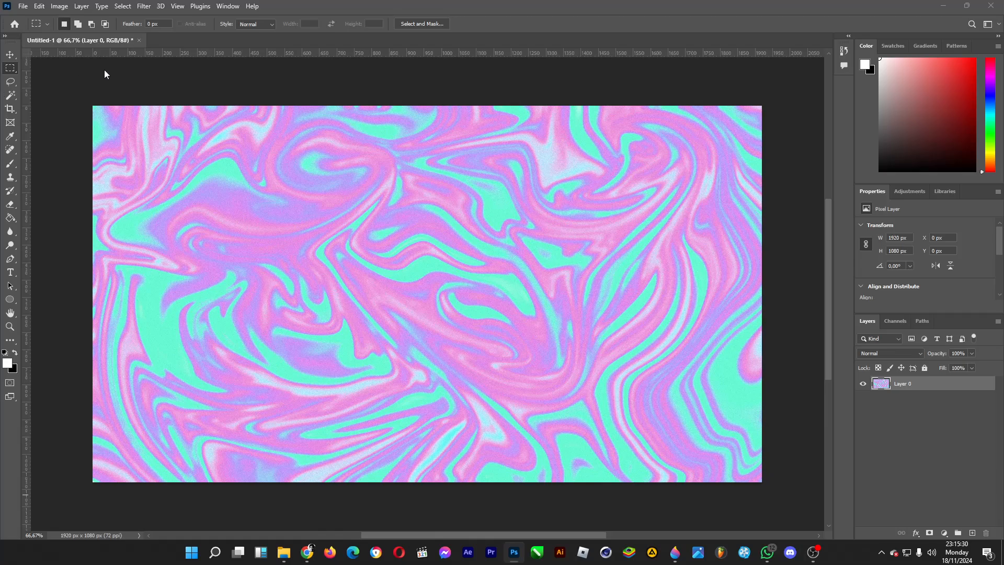
Select the whole canvas with the Rectangular Marquee and delete the existing marbled artwork on Layer 0.
left_click(75, 77)
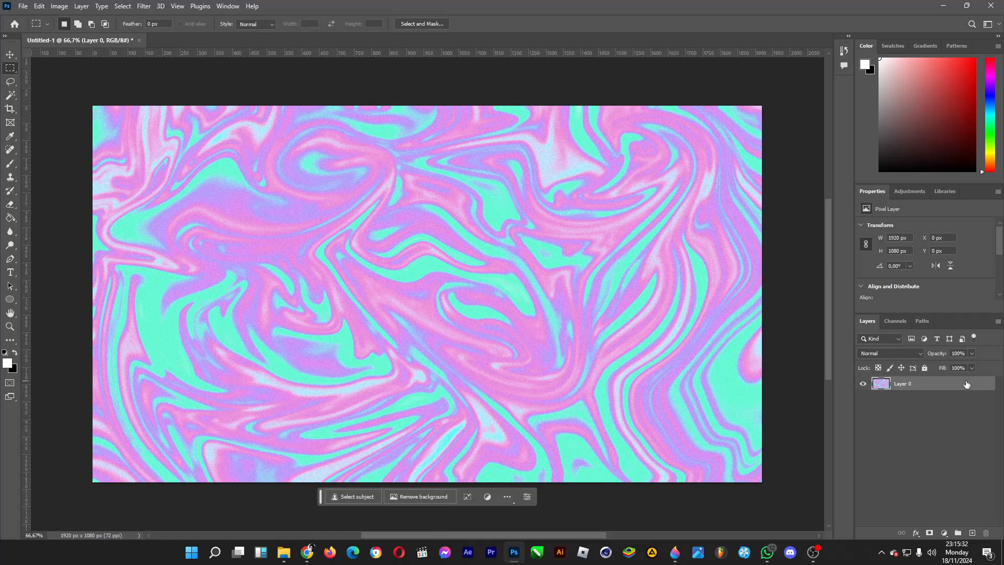
left_click_drag(50, 77, 773, 499)
key("Delete")
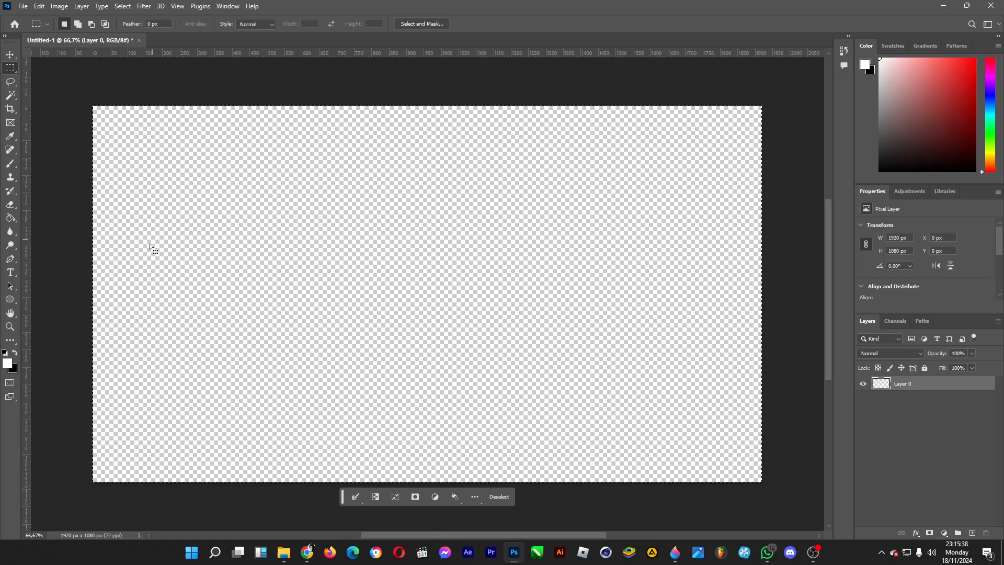
Fill the emptied canvas with the white foreground color using the Paint Bucket and remove the selection.
left_click(10, 217)
left_click(330, 234)
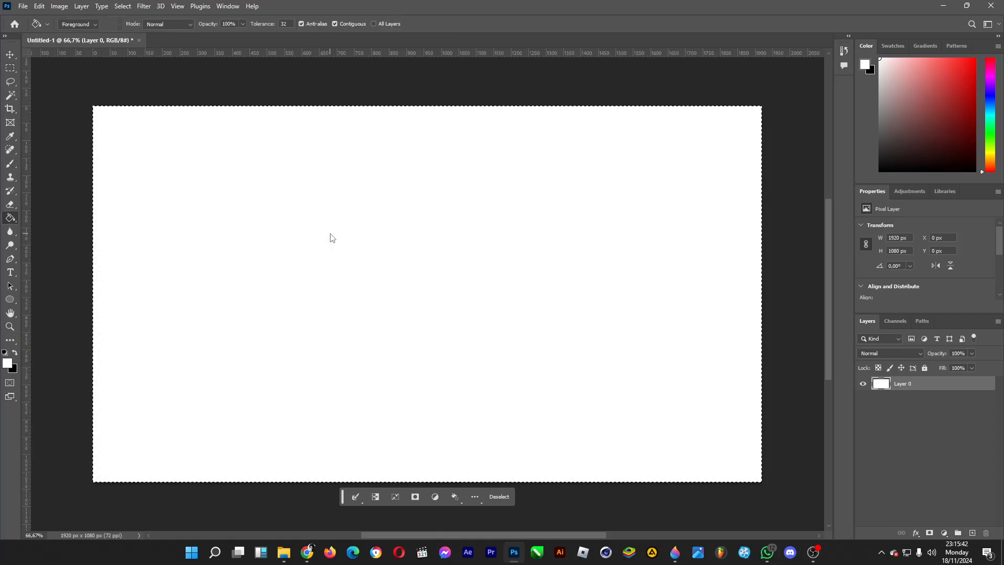
left_click(10, 54)
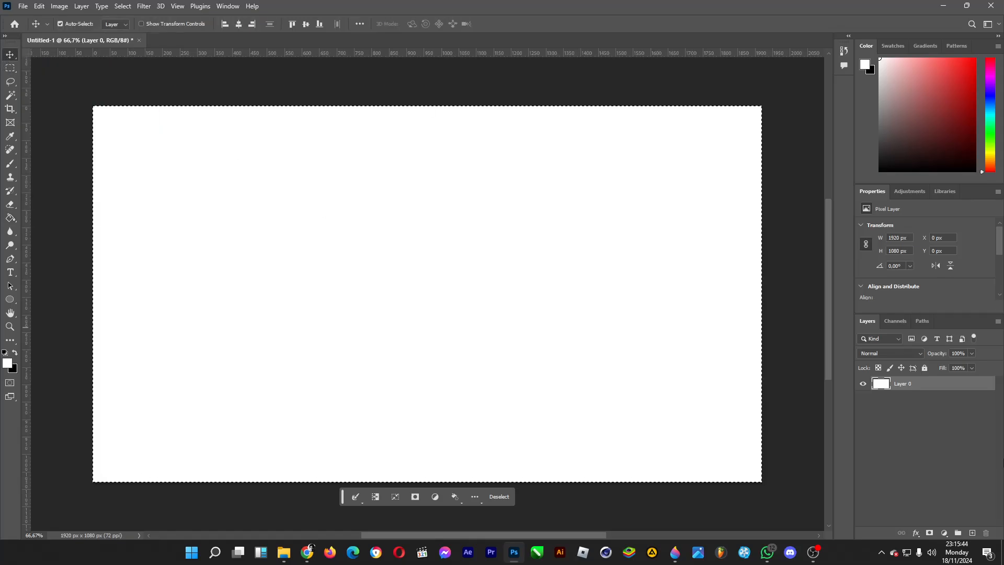
key("ctrl+d")
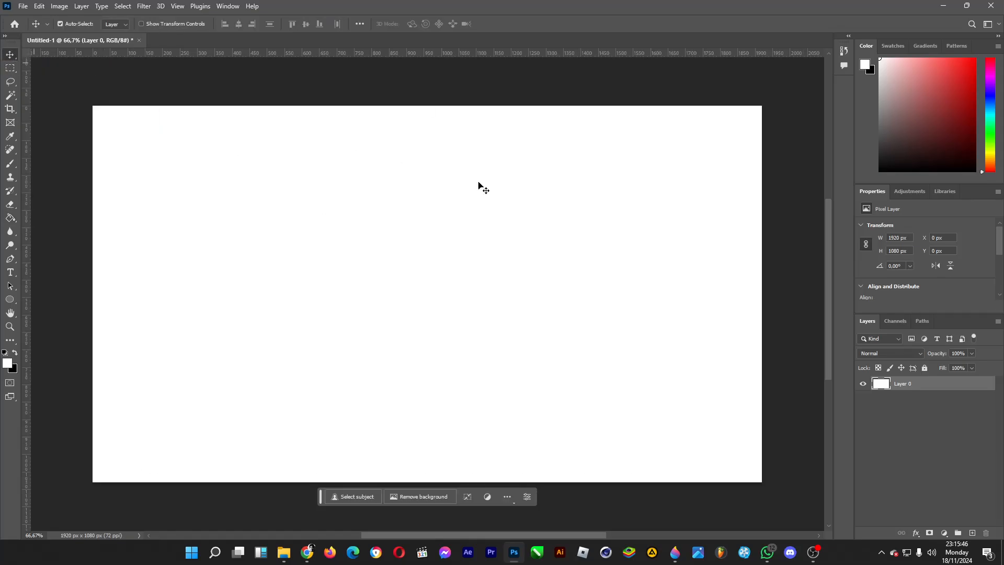
Apply the Clouds render filter to the white Layer 0.
left_click(144, 7)
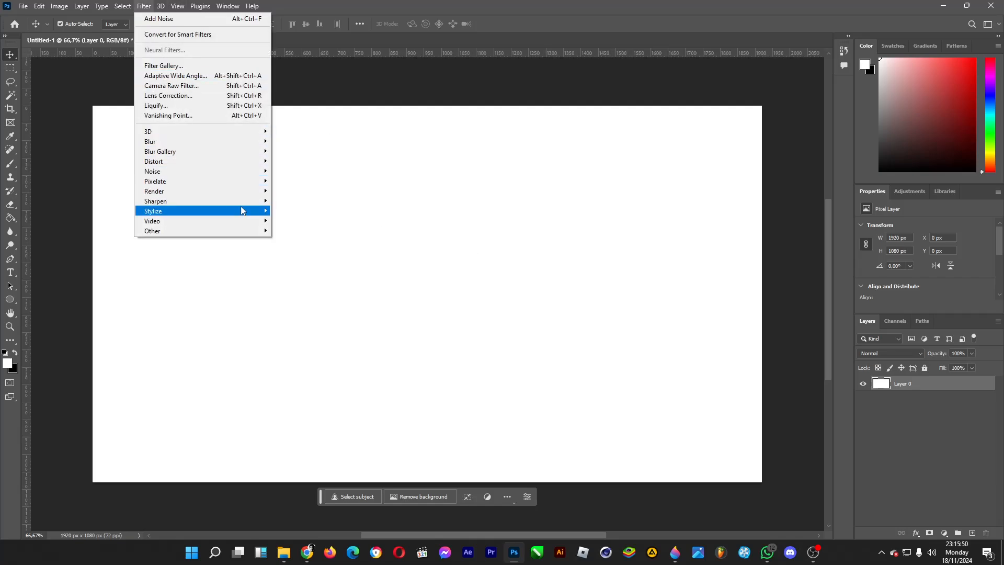
mouse_move(243, 211)
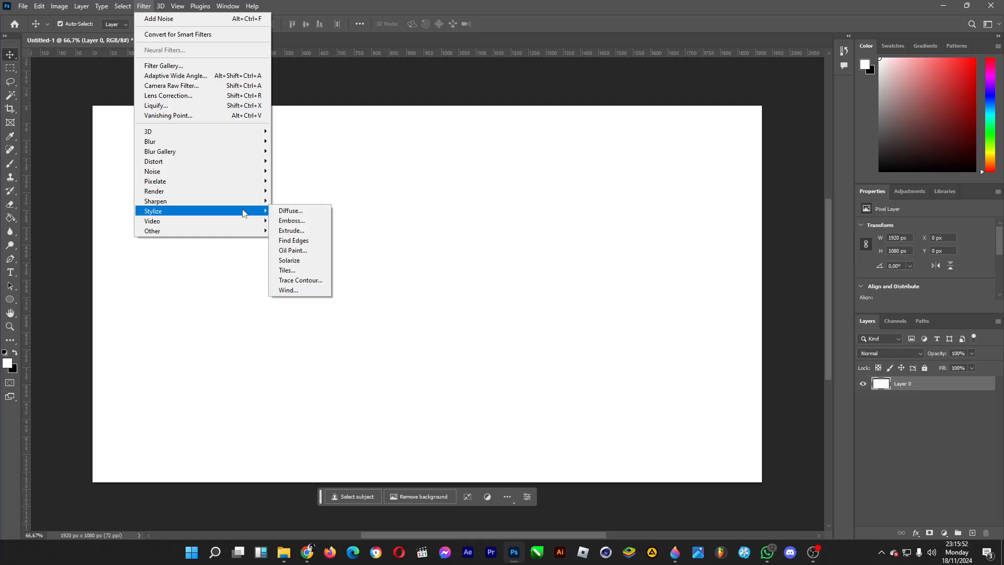
mouse_move(248, 193)
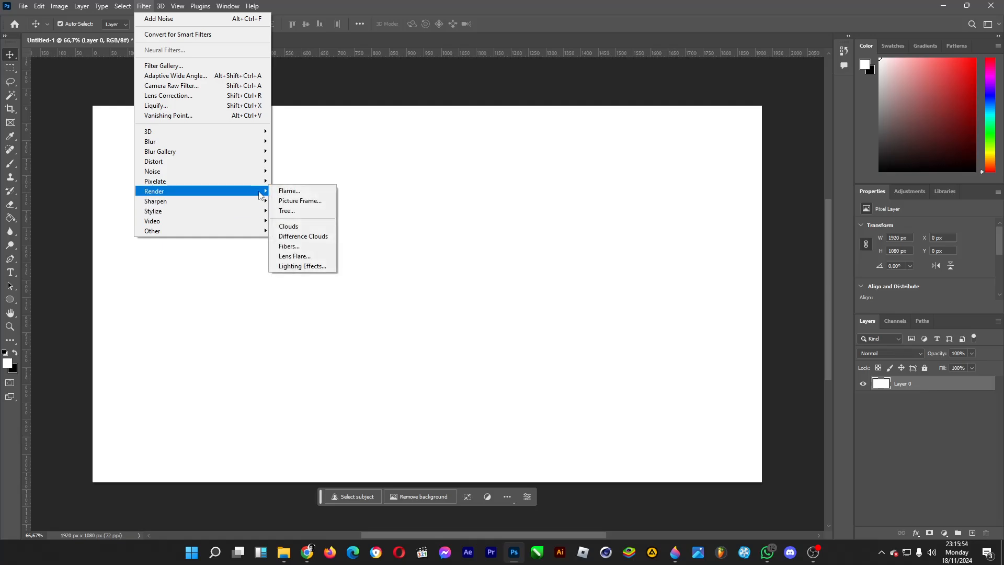
left_click(306, 225)
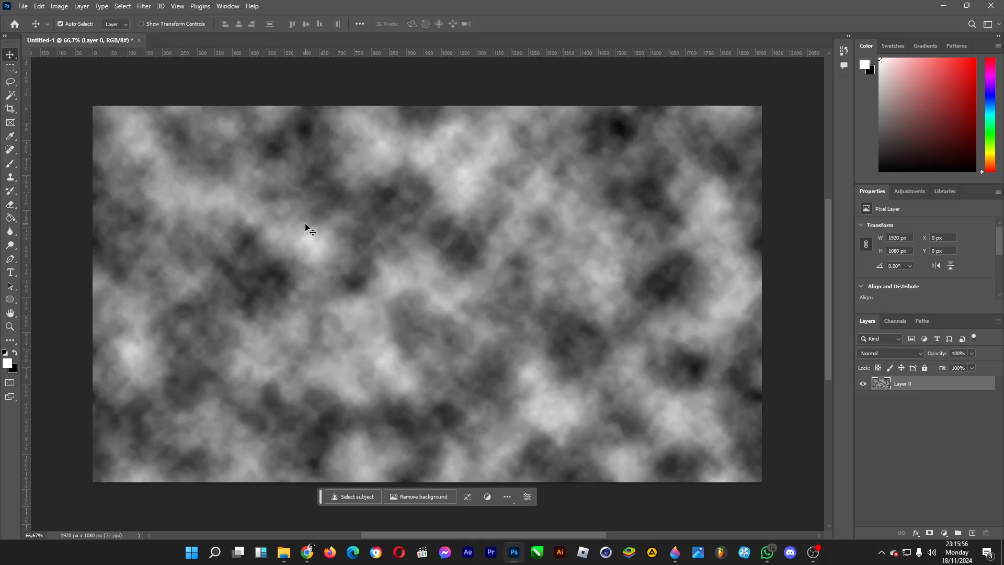
Liquify the clouds into flowing marble swirls with a size 305 Forward Warp brush and apply the distortion.
left_click(144, 6)
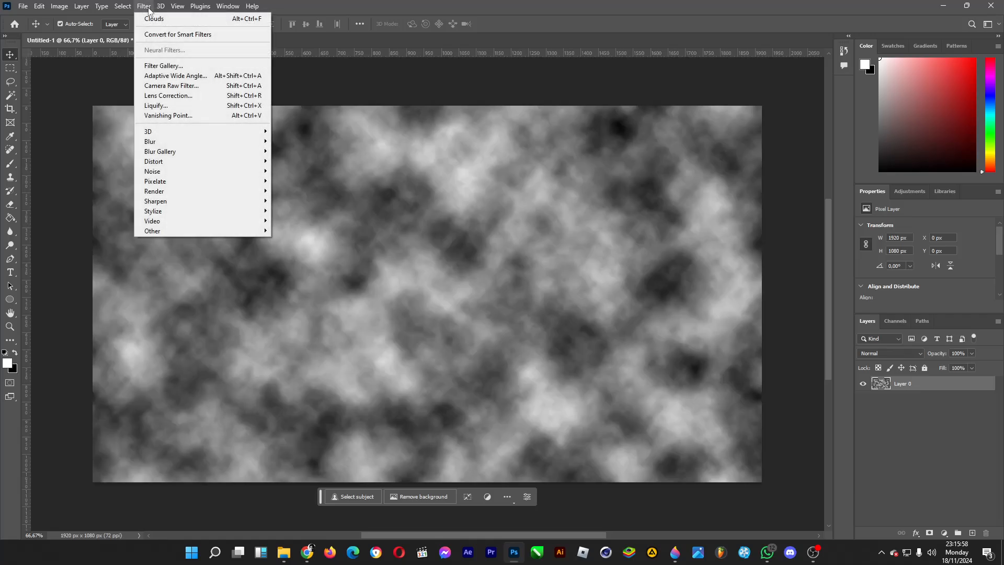
left_click(161, 105)
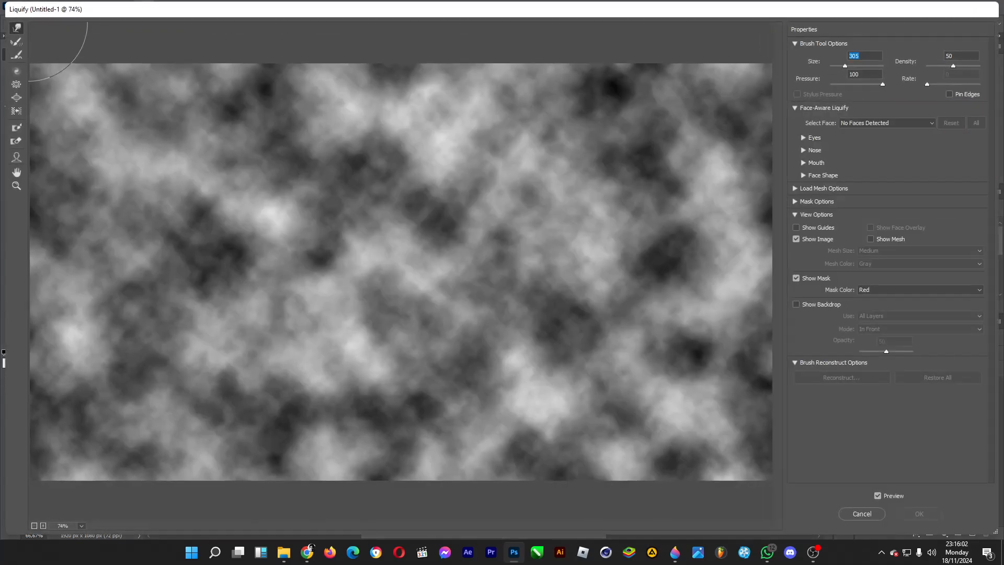
mouse_move(291, 168)
left_mouse_down()
mouse_move(441, 378)
mouse_move(376, 192)
mouse_move(184, 242)
mouse_move(147, 110)
mouse_move(99, 132)
mouse_move(429, 185)
mouse_move(432, 81)
mouse_move(266, 59)
mouse_move(32, 122)
mouse_move(299, 59)
mouse_move(200, 62)
mouse_move(158, 116)
mouse_move(50, 56)
mouse_move(88, 107)
mouse_move(29, 104)
mouse_move(369, 84)
mouse_move(268, 78)
mouse_move(277, 235)
mouse_move(607, 303)
mouse_move(574, 322)
mouse_move(457, 170)
mouse_move(279, 264)
mouse_move(572, 255)
mouse_move(712, 170)
mouse_move(775, 48)
mouse_move(550, 156)
mouse_move(665, 100)
mouse_move(643, 150)
mouse_move(709, 88)
mouse_move(742, 171)
mouse_move(765, 45)
mouse_move(740, 172)
mouse_move(736, 132)
mouse_move(638, 274)
mouse_move(688, 361)
mouse_move(391, 301)
mouse_move(159, 403)
mouse_move(103, 369)
mouse_move(593, 390)
mouse_move(176, 254)
mouse_move(288, 358)
mouse_move(151, 417)
mouse_move(108, 403)
mouse_move(69, 451)
mouse_move(77, 356)
mouse_move(65, 253)
mouse_move(356, 316)
mouse_move(415, 409)
mouse_move(668, 312)
mouse_move(437, 335)
mouse_move(369, 432)
mouse_move(260, 462)
mouse_move(256, 403)
mouse_move(348, 403)
mouse_move(629, 438)
mouse_move(496, 272)
mouse_move(578, 343)
mouse_move(175, 289)
mouse_move(121, 169)
mouse_move(242, 74)
mouse_move(92, 282)
mouse_move(513, 251)
mouse_move(347, 314)
mouse_move(589, 189)
mouse_move(361, 138)
mouse_move(224, 335)
mouse_move(495, 381)
mouse_move(496, 400)
mouse_move(319, 117)
mouse_move(130, 262)
mouse_move(601, 314)
mouse_move(272, 225)
mouse_move(512, 229)
mouse_move(131, 220)
mouse_move(742, 193)
mouse_move(549, 340)
mouse_move(444, 523)
mouse_move(570, 418)
mouse_move(580, 366)
mouse_move(78, 58)
mouse_move(115, 442)
mouse_move(105, 470)
mouse_move(366, 235)
mouse_move(549, 209)
mouse_move(758, 105)
left_mouse_up()
mouse_move(460, 157)
left_mouse_down()
mouse_move(439, 183)
mouse_move(172, 245)
mouse_move(340, 209)
mouse_move(115, 59)
mouse_move(235, 151)
mouse_move(408, 209)
mouse_move(343, 67)
mouse_move(639, 288)
mouse_move(549, 157)
mouse_move(366, 183)
mouse_move(654, 262)
mouse_move(205, 278)
mouse_move(366, 261)
mouse_move(314, 314)
mouse_move(173, 204)
mouse_move(130, 227)
mouse_move(460, 204)
left_mouse_up()
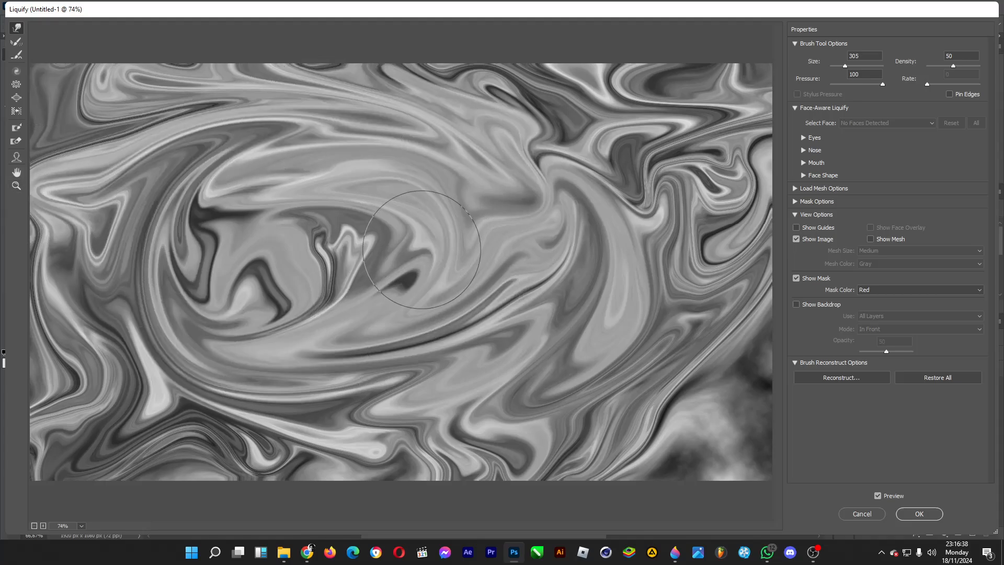
mouse_move(251, 303)
left_mouse_down()
mouse_move(340, 287)
mouse_move(511, 184)
mouse_move(602, 340)
mouse_move(594, 179)
mouse_move(475, 56)
mouse_move(524, 155)
mouse_move(313, 225)
mouse_move(549, 220)
mouse_move(336, 359)
mouse_move(359, 244)
mouse_move(414, 361)
mouse_move(392, 191)
mouse_move(397, 132)
mouse_move(560, 92)
mouse_move(403, 369)
mouse_move(575, 188)
mouse_move(367, 123)
mouse_move(502, 319)
mouse_move(617, 314)
left_mouse_up()
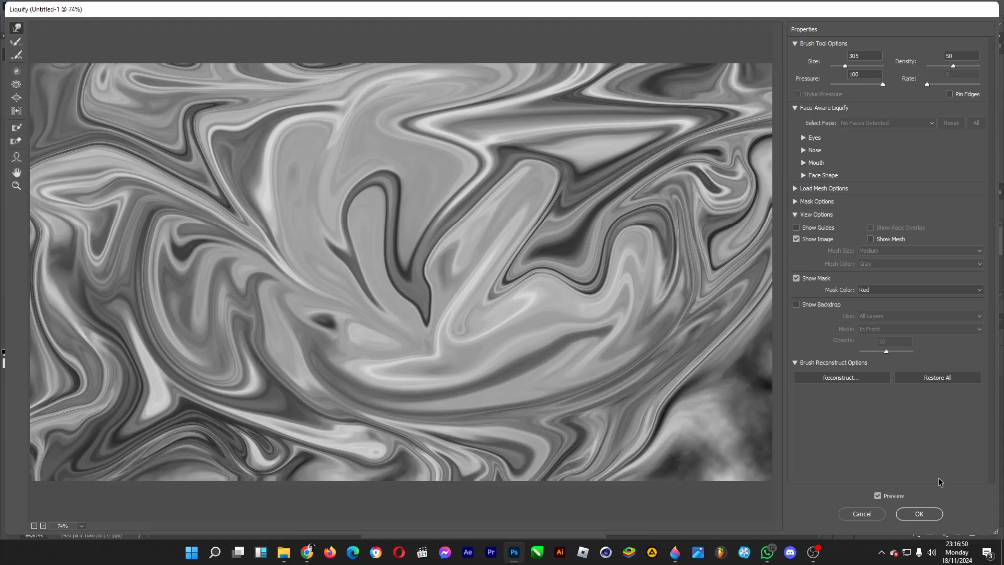
left_click(924, 513)
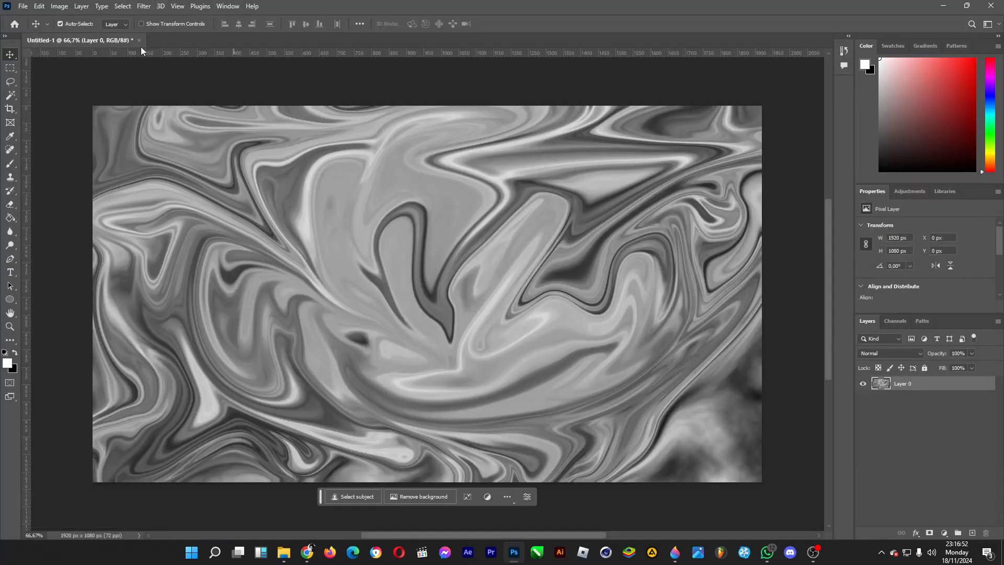
Soften the swirled texture with a Gaussian Blur of about 4 pixels radius.
left_click(145, 6)
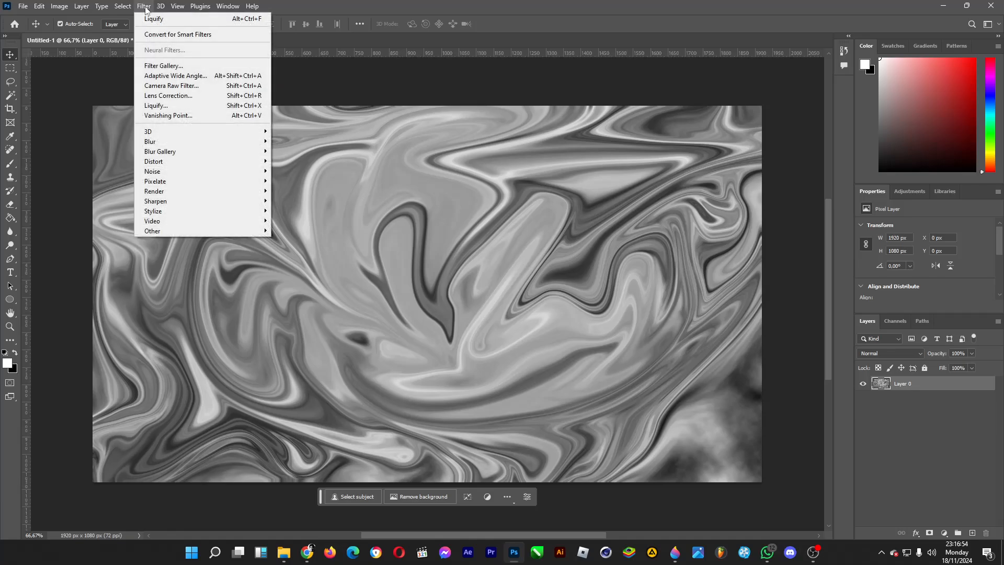
mouse_move(260, 141)
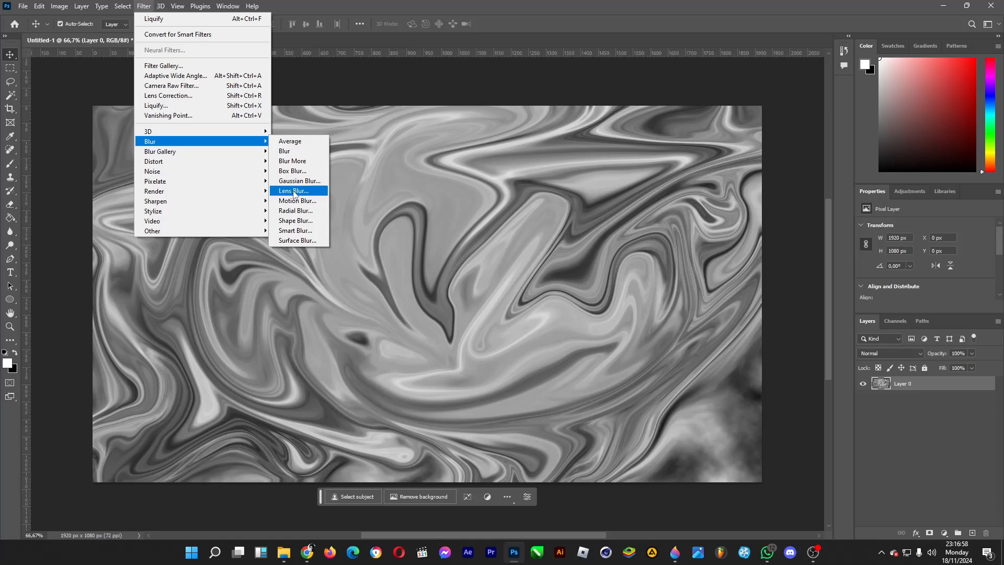
left_click(298, 181)
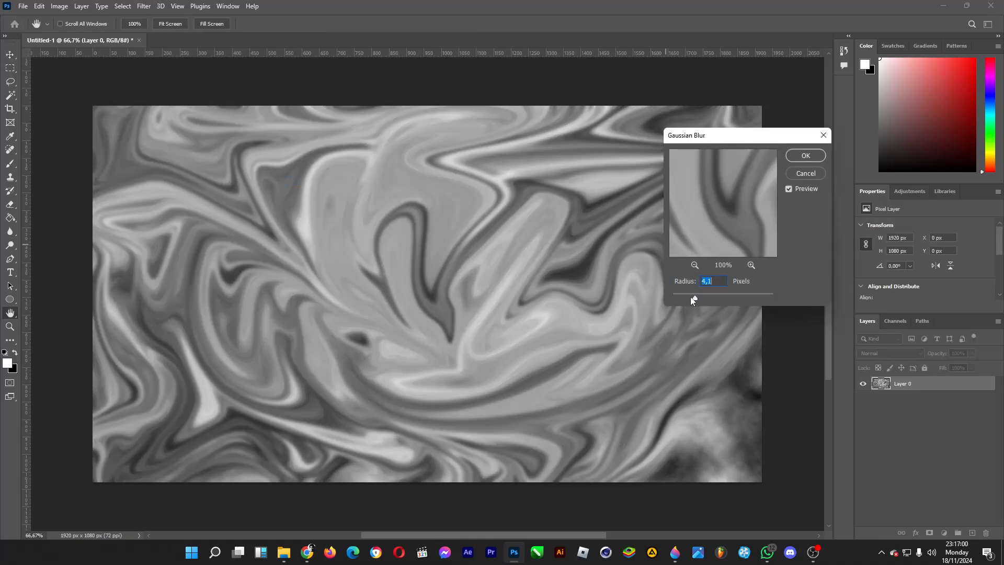
left_click_drag(695, 297, 697, 300)
left_click(800, 154)
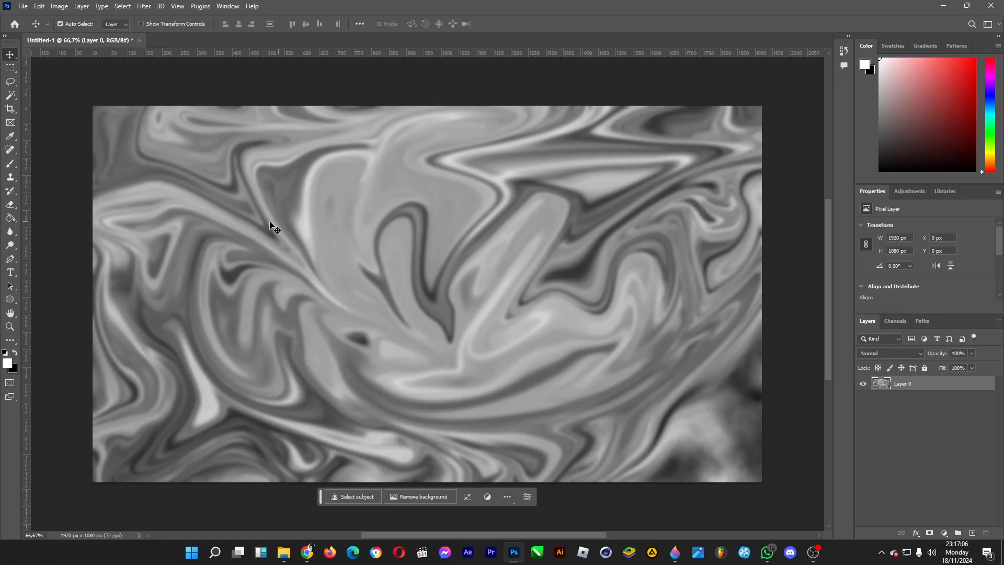
Start a Gradient Map adjustment on Layer 0 and recolor its gradient's black end stop to light blue 9bc9ec.
left_click(81, 7)
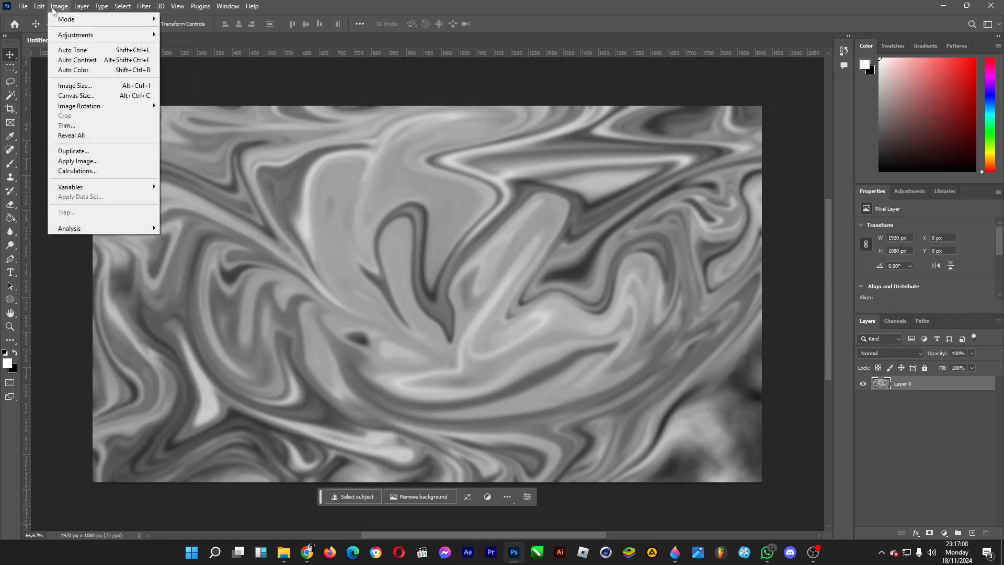
mouse_move(62, 36)
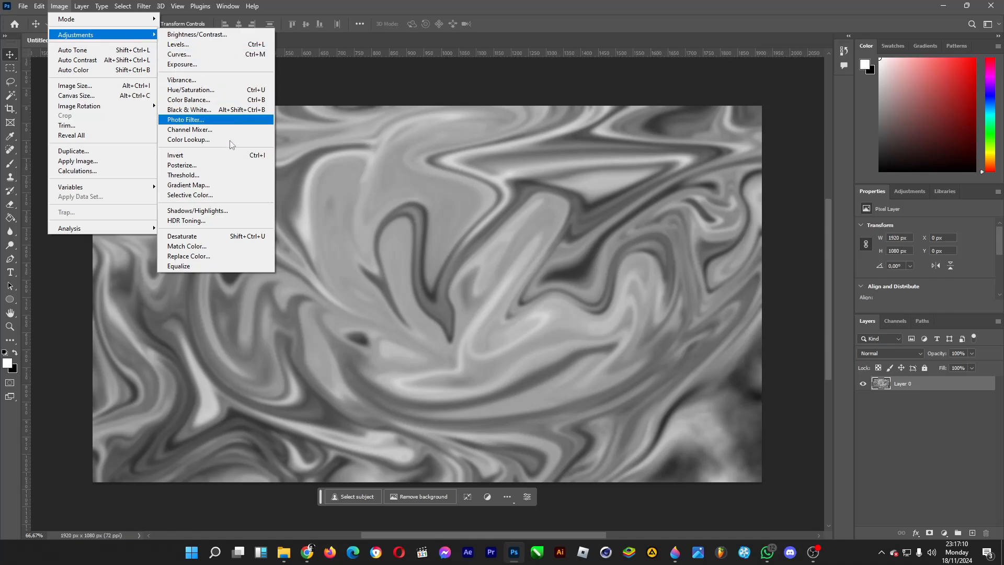
left_click(234, 185)
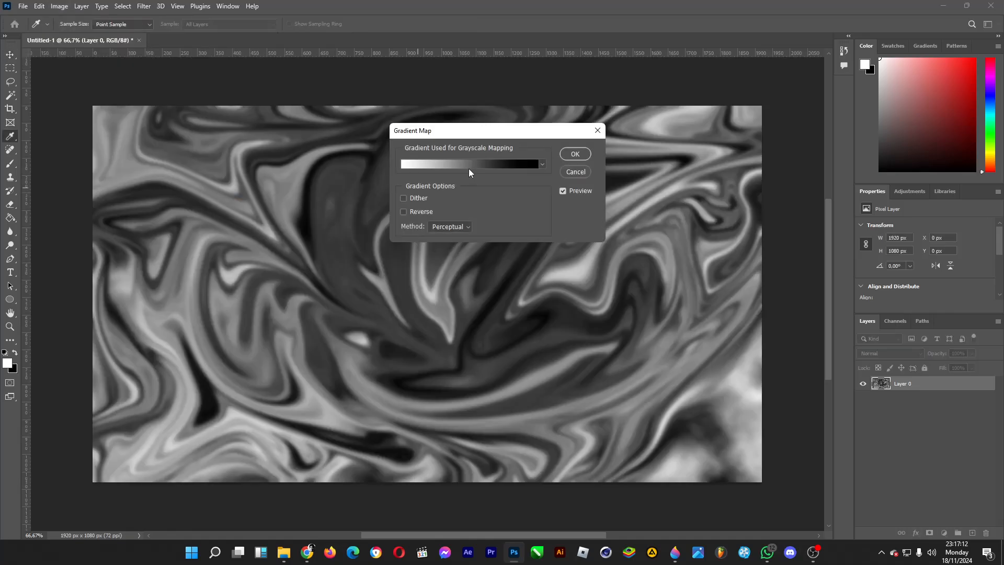
left_click(467, 167)
double_click(318, 327)
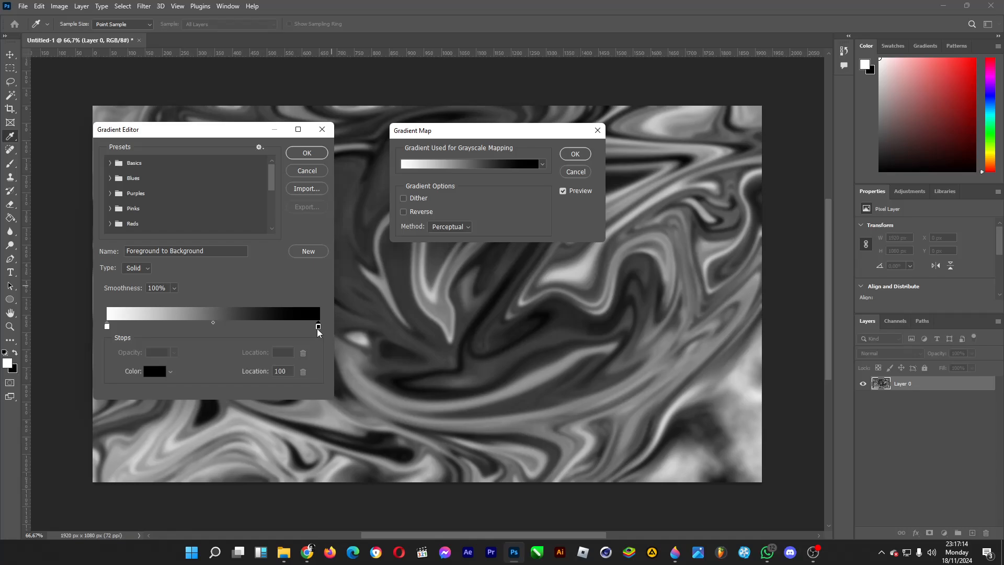
left_click_drag(697, 191, 700, 199)
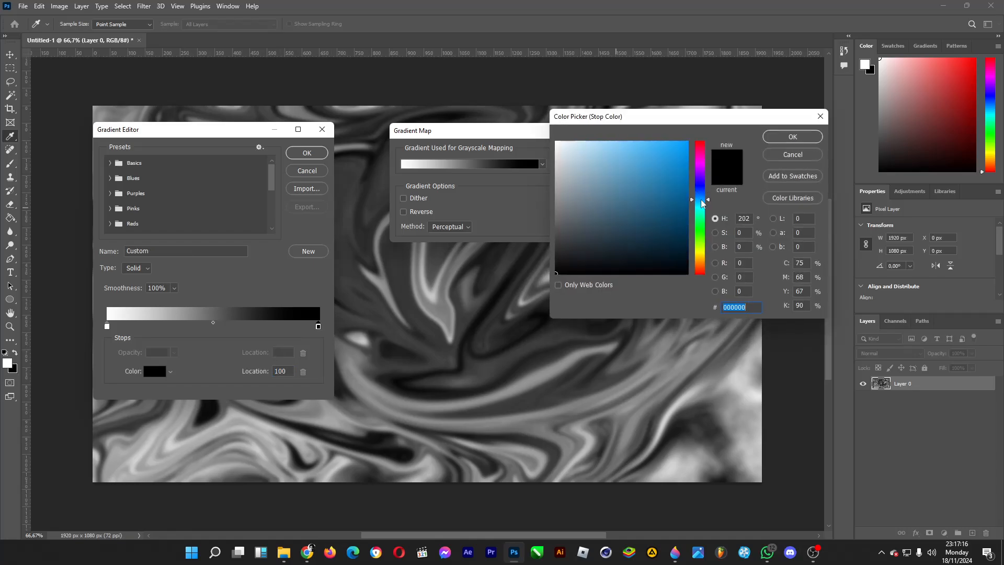
left_click_drag(615, 165, 600, 151)
left_click(701, 190)
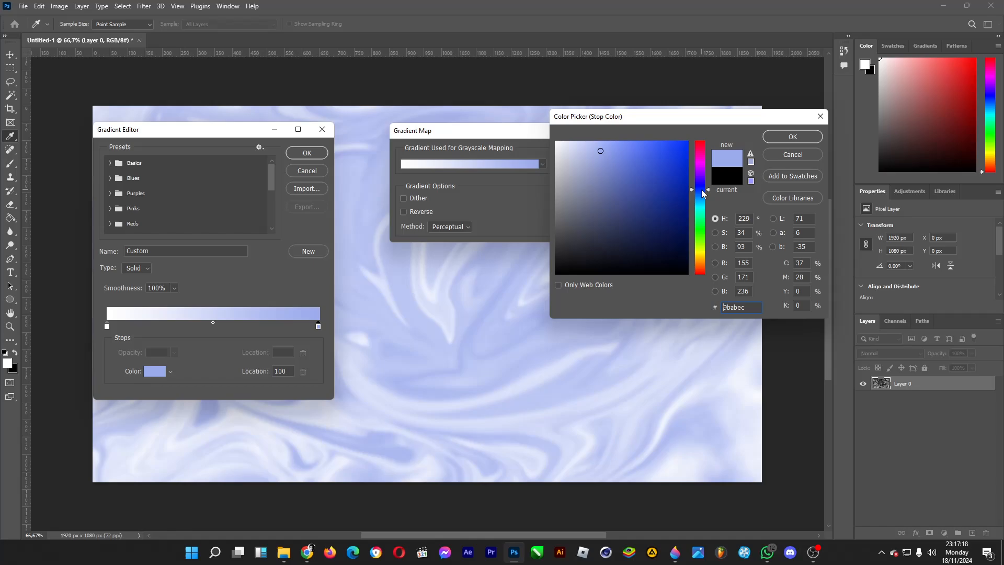
left_click_drag(702, 190, 702, 198)
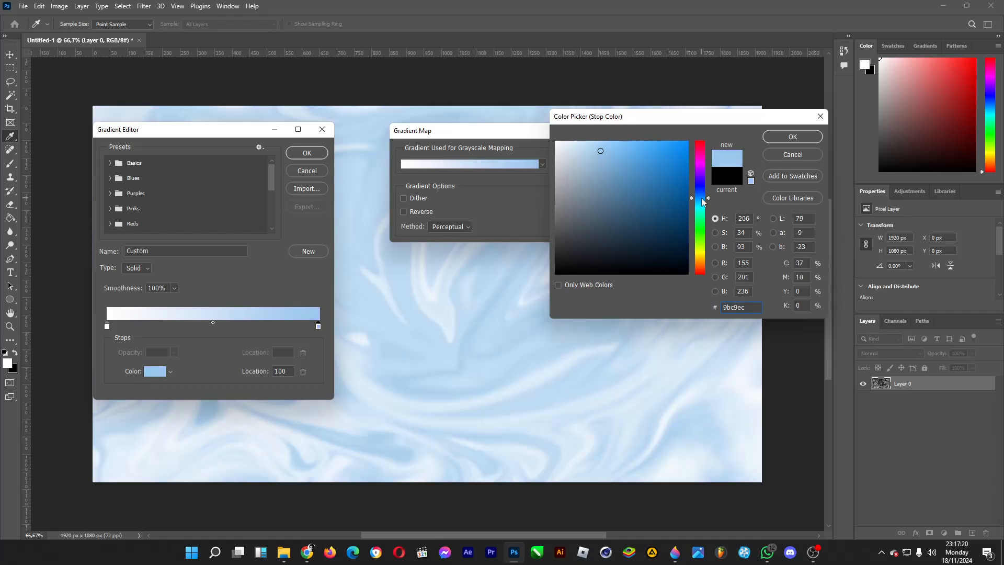
left_click(792, 137)
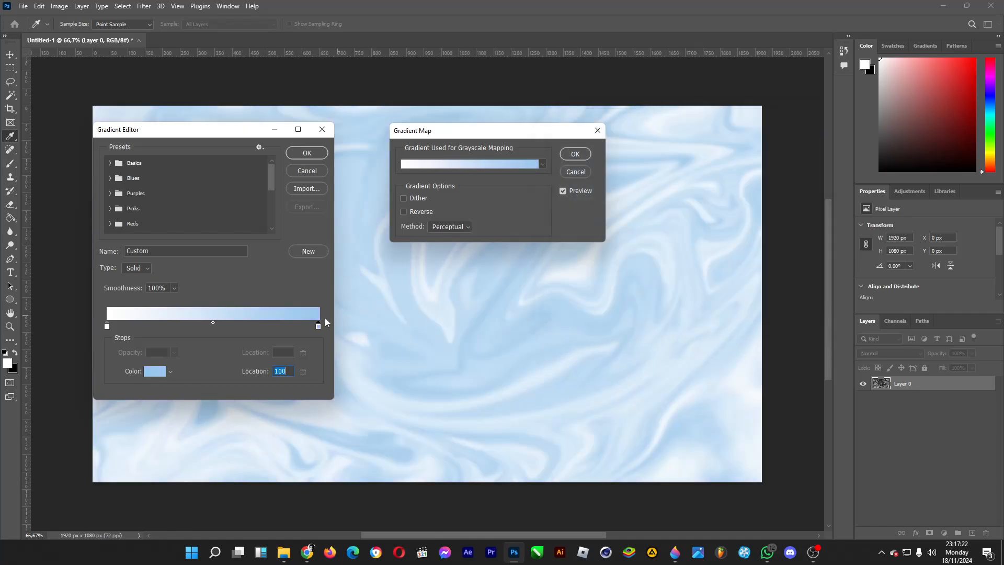
Add a gradient stop at location 89 and color it light purple be9bec.
double_click(294, 326)
left_click_drag(701, 185, 701, 179)
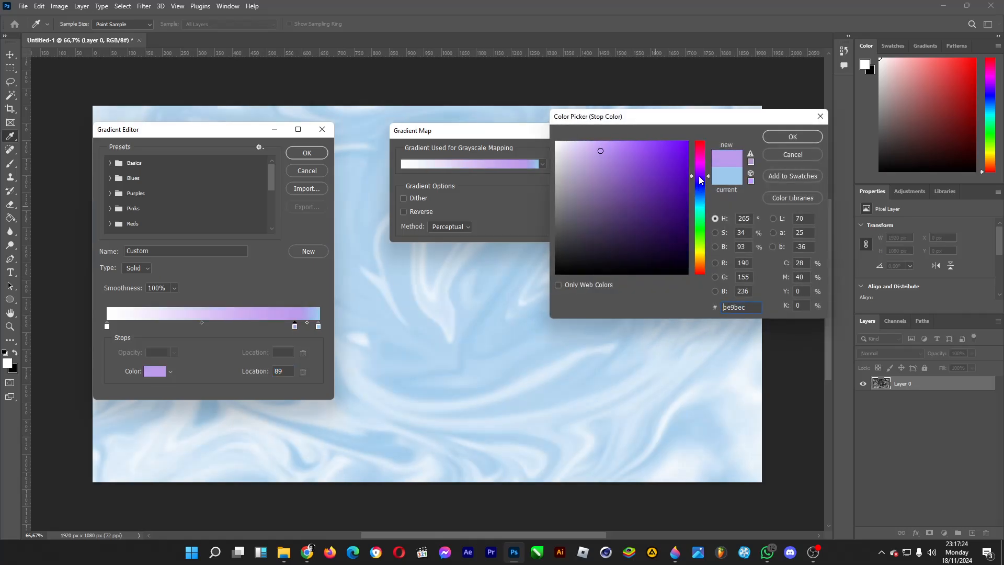
key("Return")
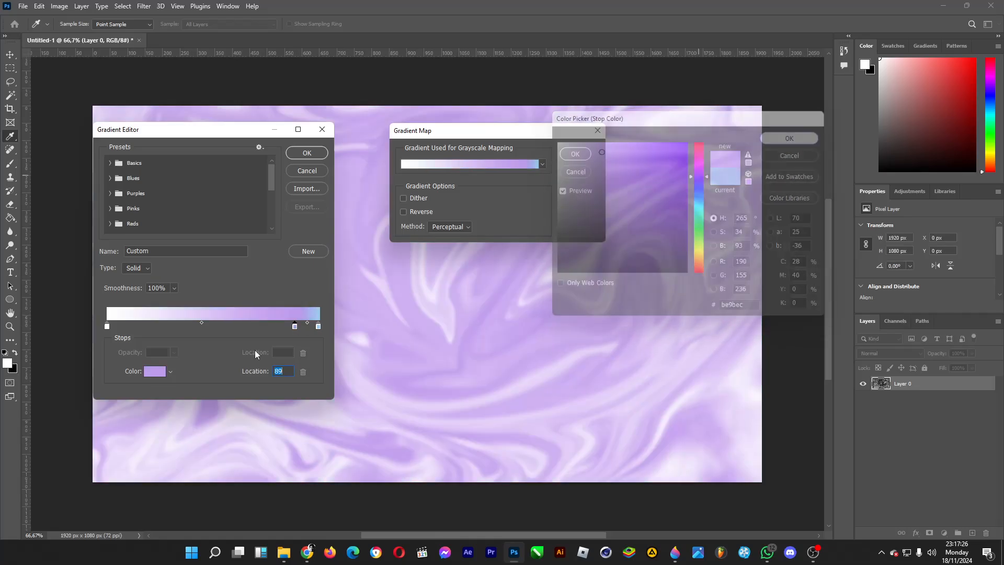
Add a gradient stop at location 74 and color it pink ec9bcd.
left_click(263, 327)
double_click(263, 324)
left_click_drag(701, 178, 700, 154)
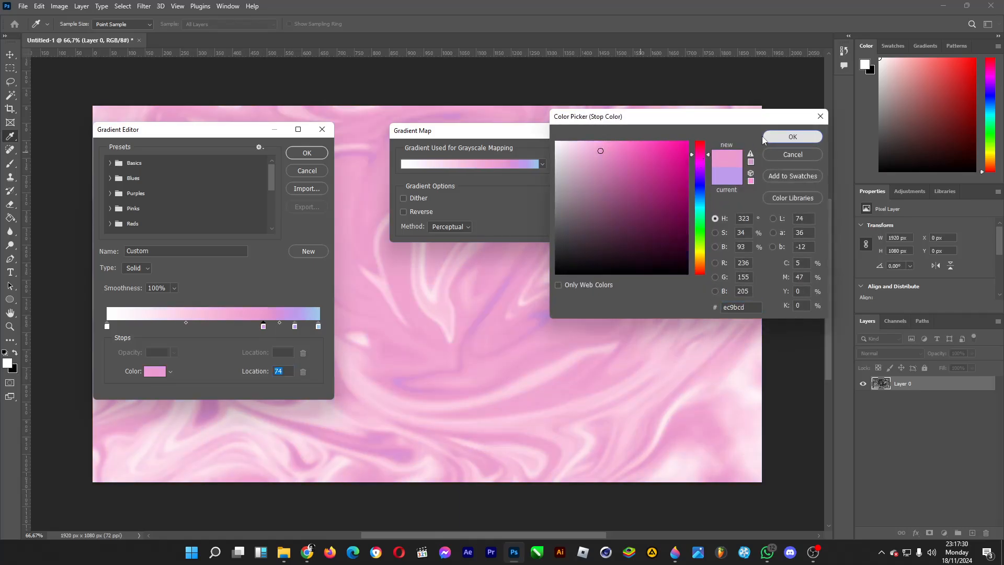
left_click(793, 136)
Add a gradient stop at location 58 and color it mint green 8af0c1.
left_click(230, 326)
double_click(229, 326)
left_click_drag(700, 207, 700, 218)
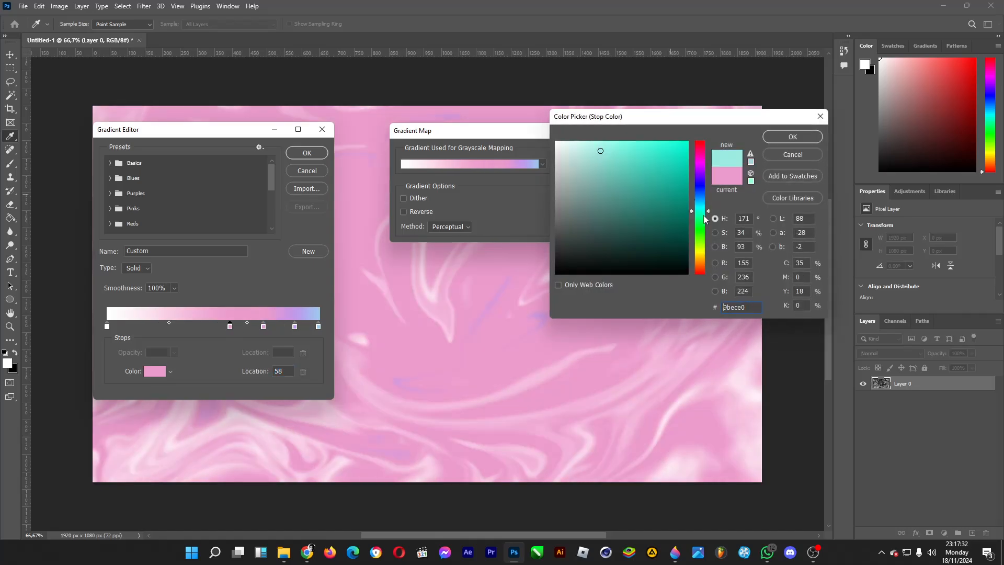
mouse_move(648, 188)
left_mouse_down()
mouse_move(604, 124)
mouse_move(601, 145)
mouse_move(618, 151)
mouse_move(605, 145)
left_mouse_up()
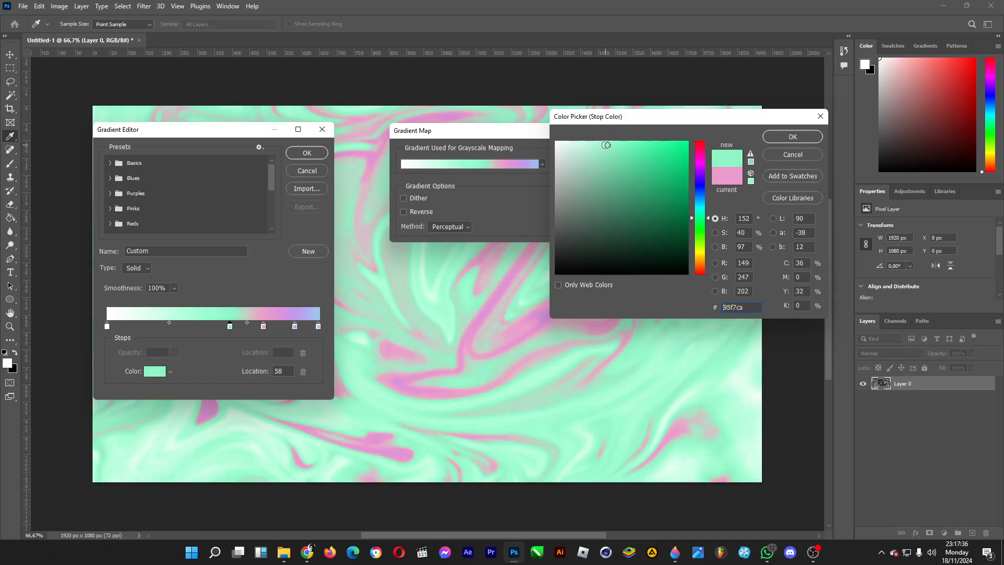
left_click(792, 137)
Add a gradient stop at location 43 and color it light magenta f9a7f8.
double_click(198, 327)
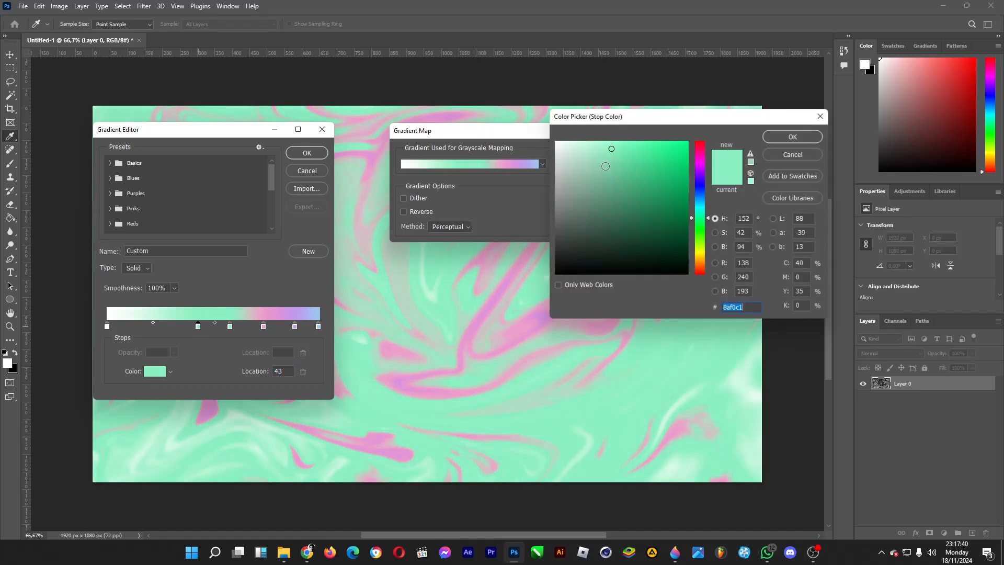
left_click_drag(699, 198, 700, 163)
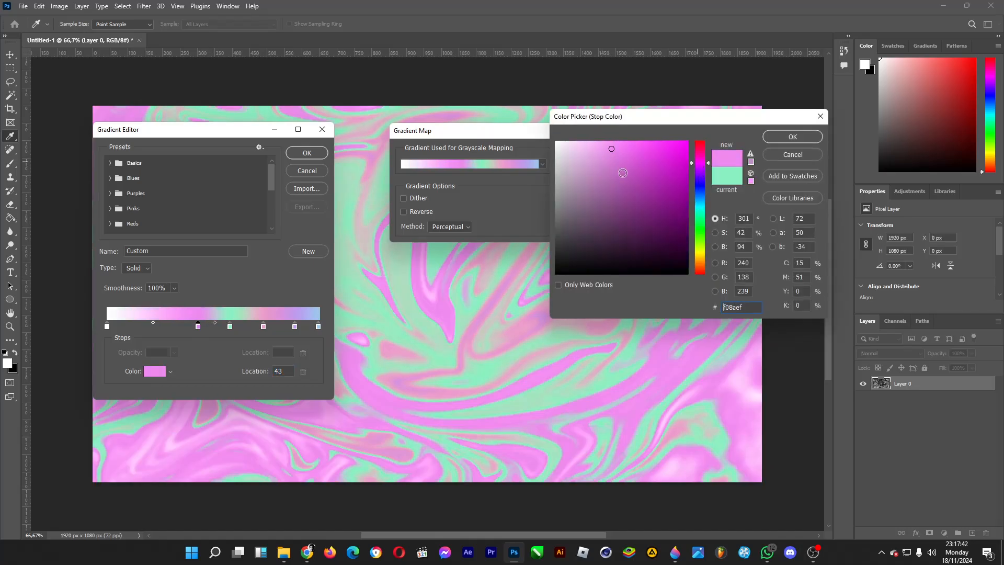
left_click(600, 149)
key("Return")
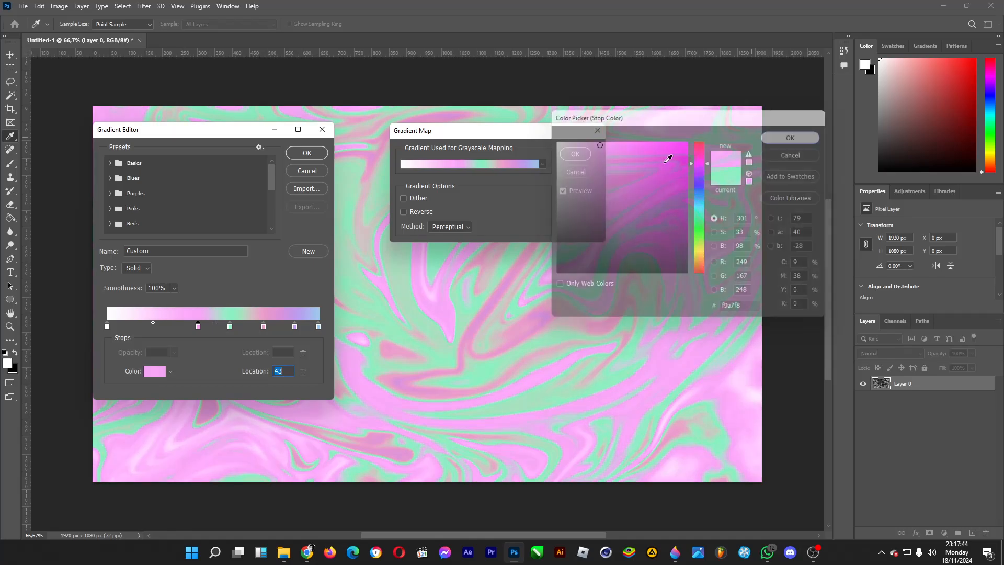
Recolor the gradient stop at location 43 to a warmer, more saturated pink.
double_click(198, 327)
left_click(622, 149)
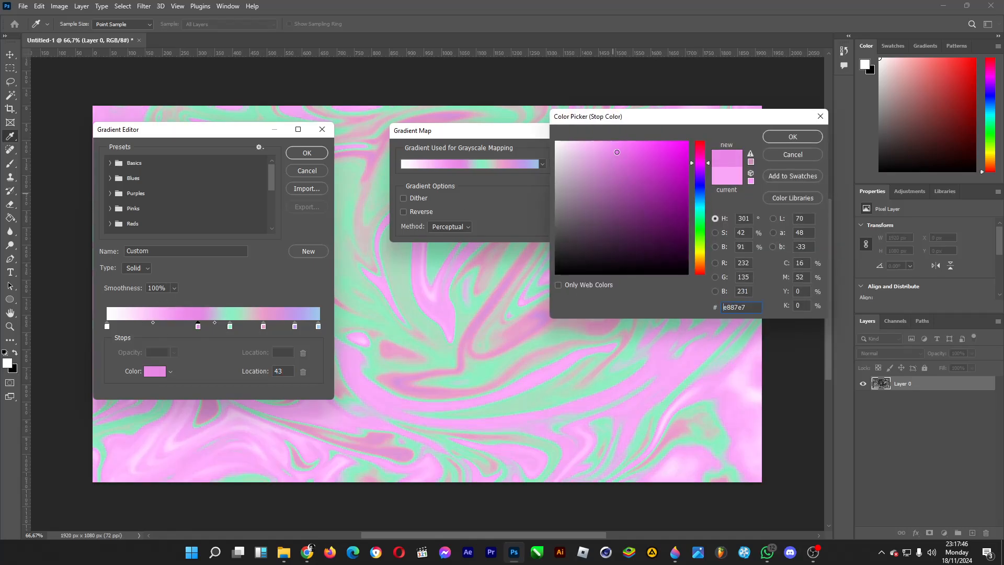
left_click(695, 156)
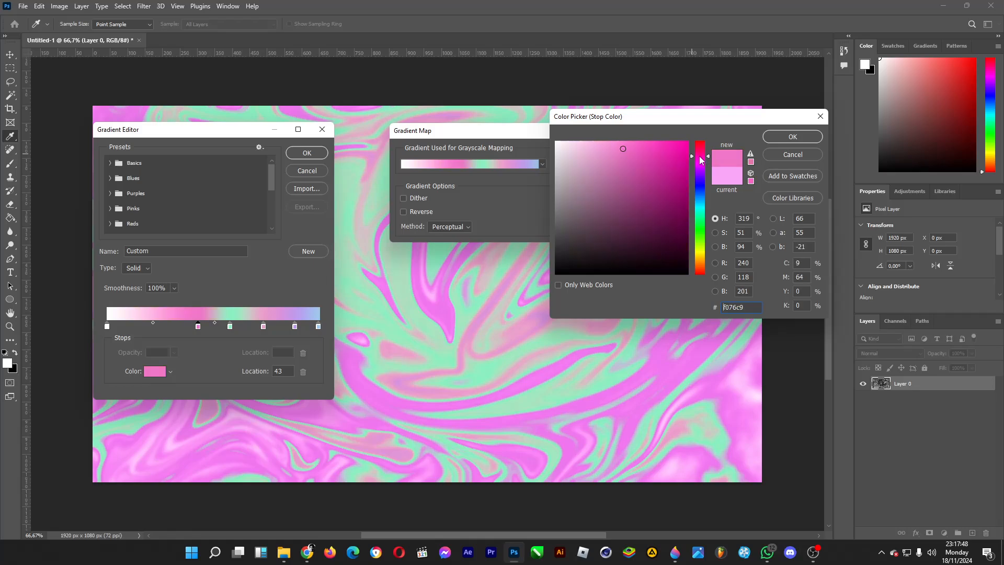
mouse_move(630, 148)
left_mouse_down()
mouse_move(594, 147)
mouse_move(609, 147)
left_mouse_up()
left_click(793, 136)
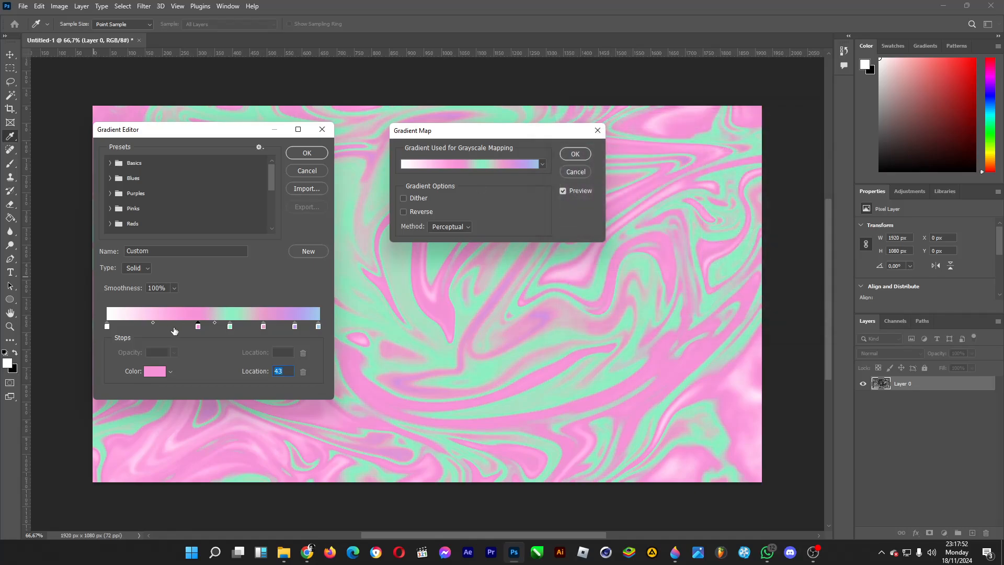
Add a gradient stop at location 27 and color it periwinkle blue 93a8ec.
left_click(163, 326)
double_click(164, 326)
left_click_drag(699, 207, 698, 194)
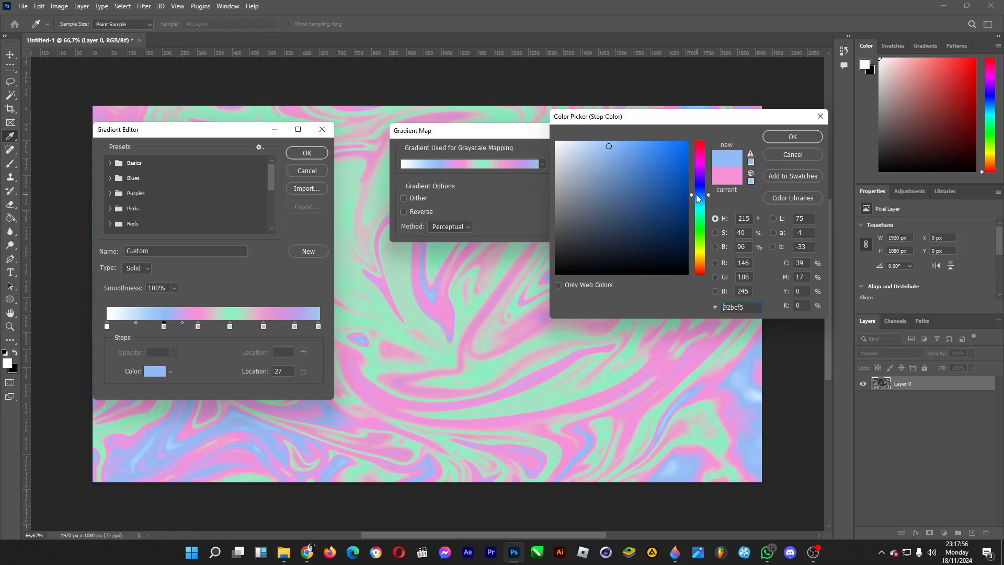
left_click(606, 151)
left_click_drag(701, 193, 703, 191)
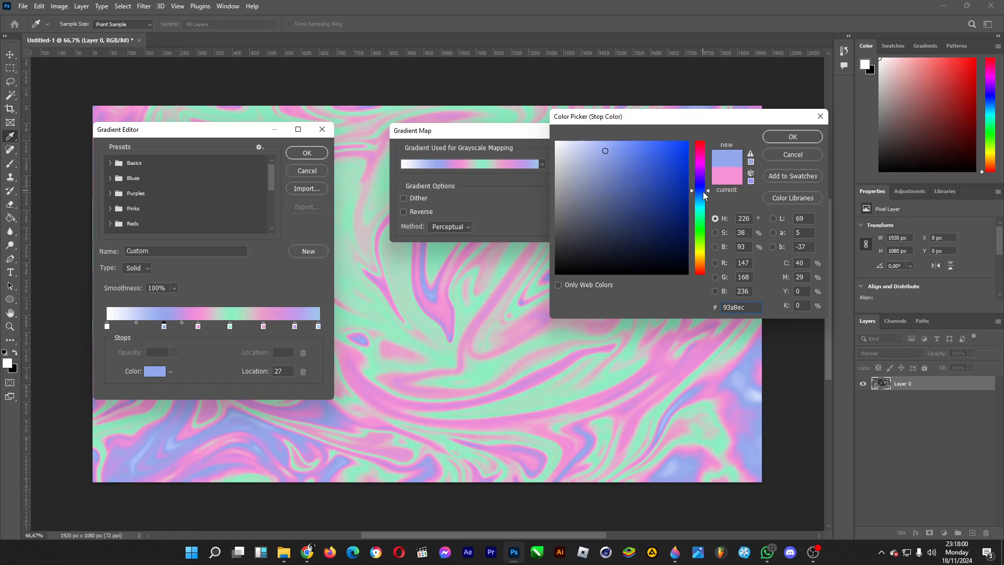
left_click(800, 139)
Recolor the white gradient stop at location 0 to bright cyan 2cd6f5.
double_click(105, 327)
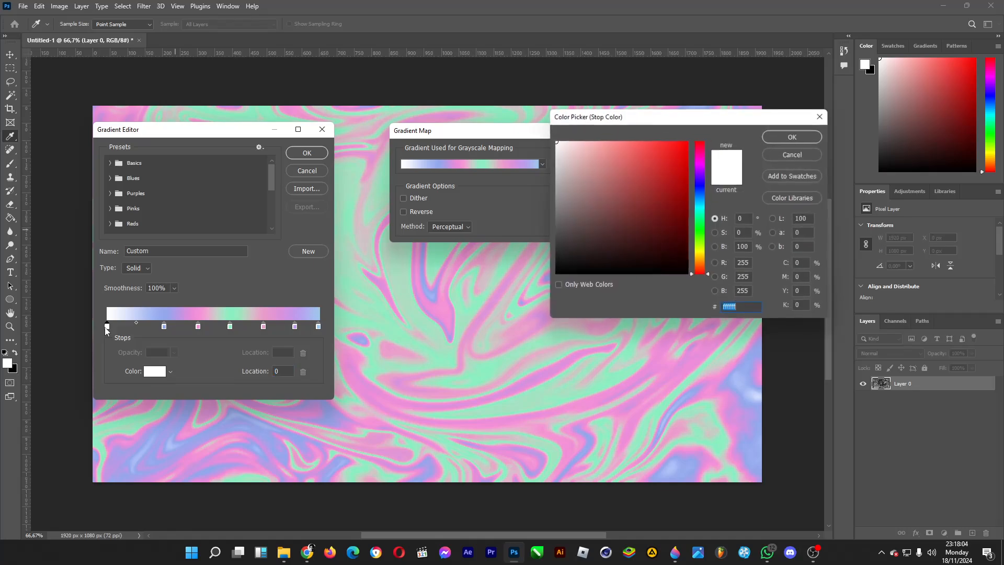
left_click_drag(697, 218, 699, 204)
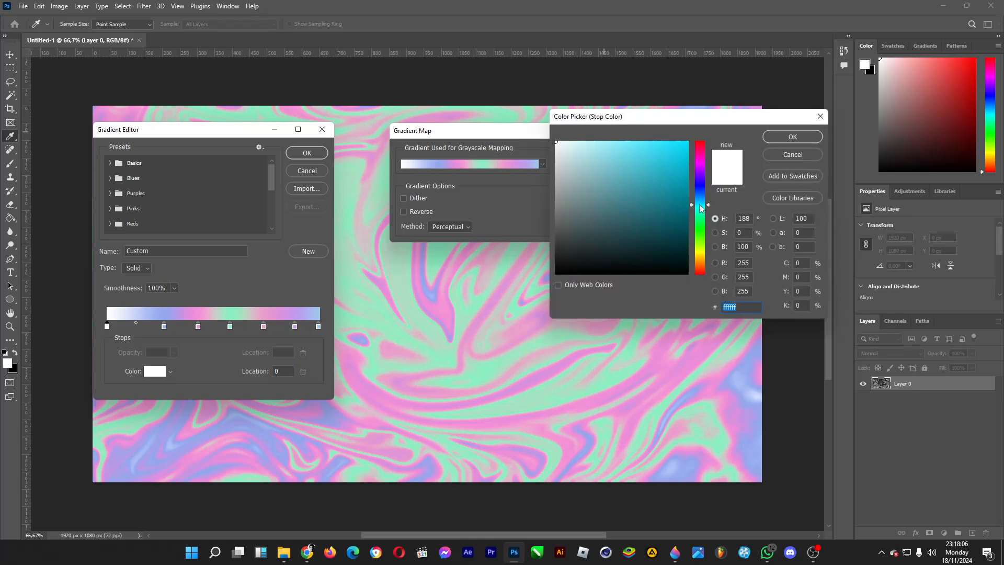
left_click(653, 147)
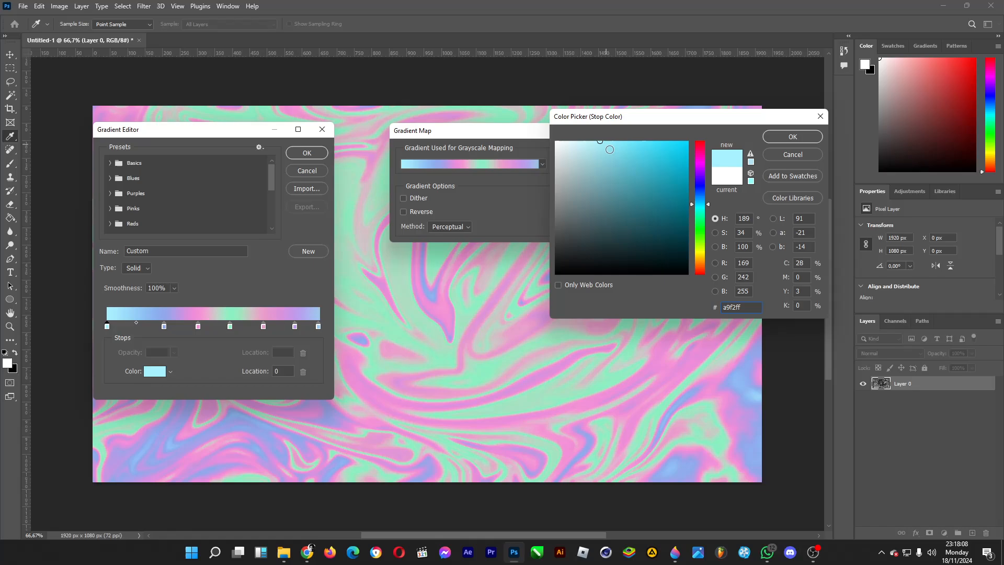
left_click(664, 145)
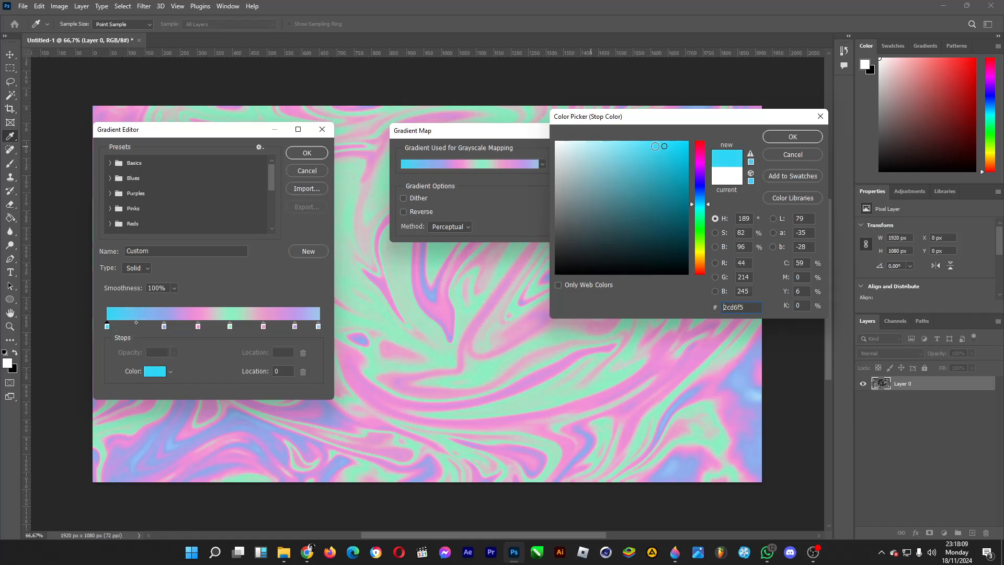
left_click(819, 136)
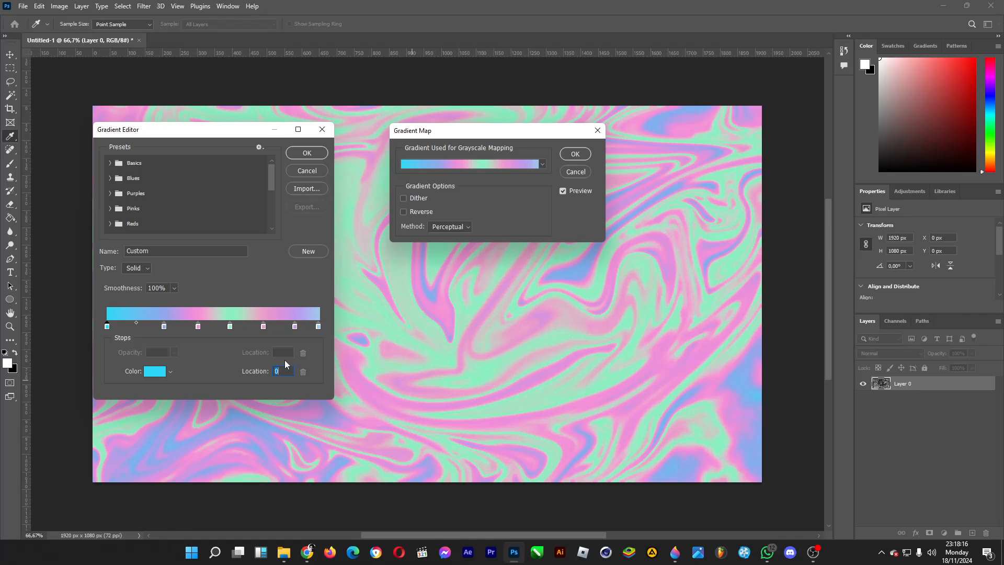
Add a gradient stop at location 52 and color it pale green bff7cd.
left_click(218, 326)
double_click(217, 326)
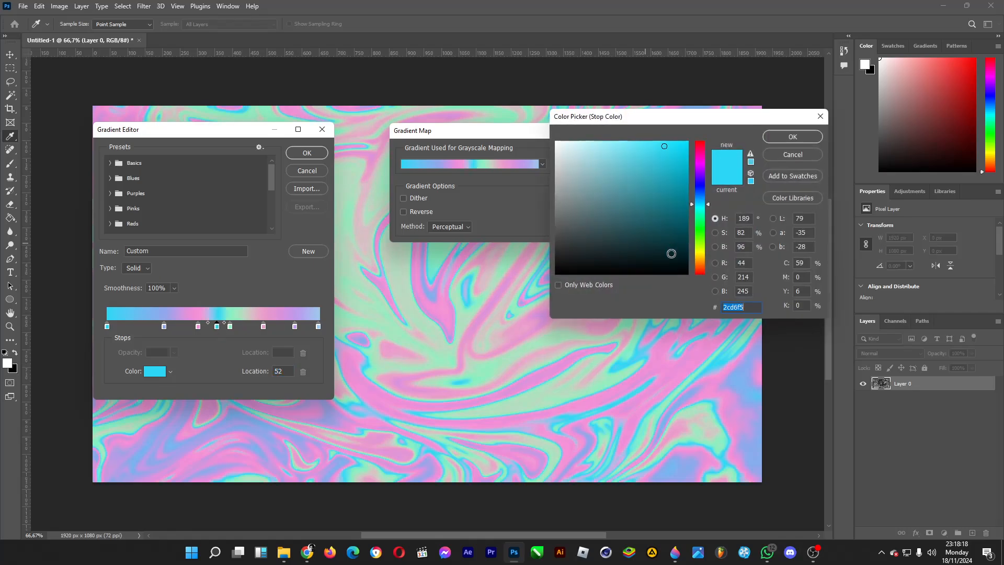
left_click(616, 146)
left_click(585, 145)
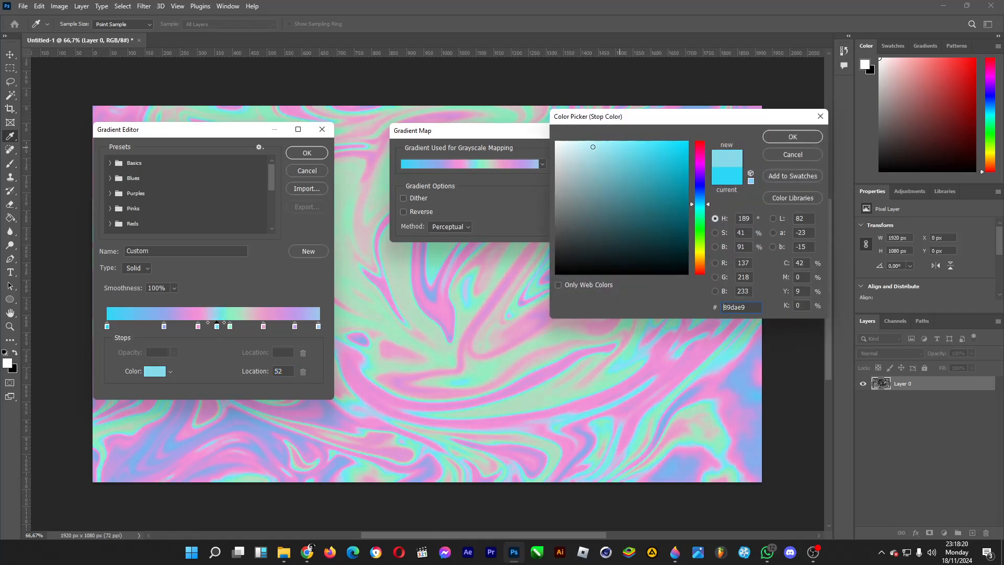
left_click(702, 218)
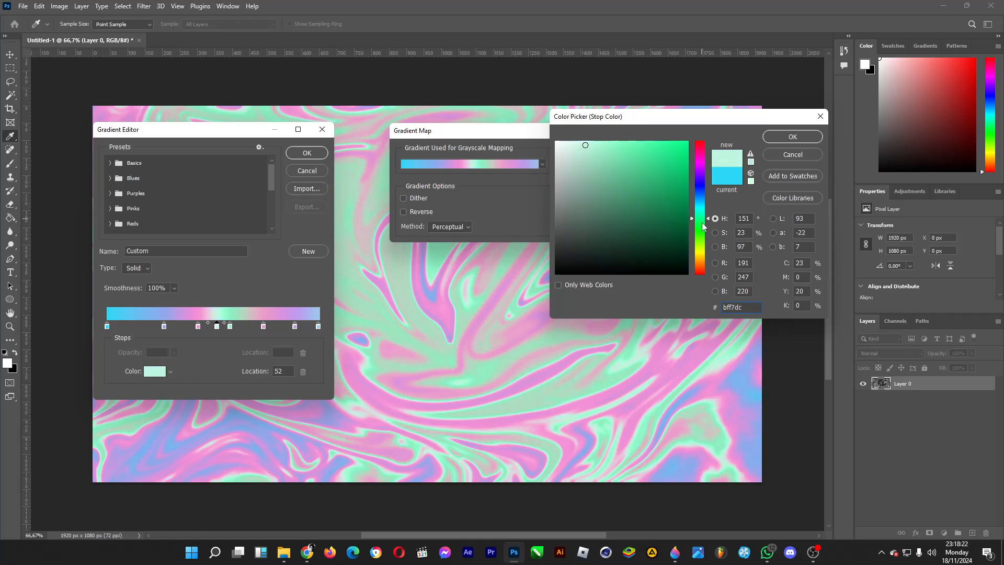
left_click_drag(702, 222, 702, 224)
left_click(785, 144)
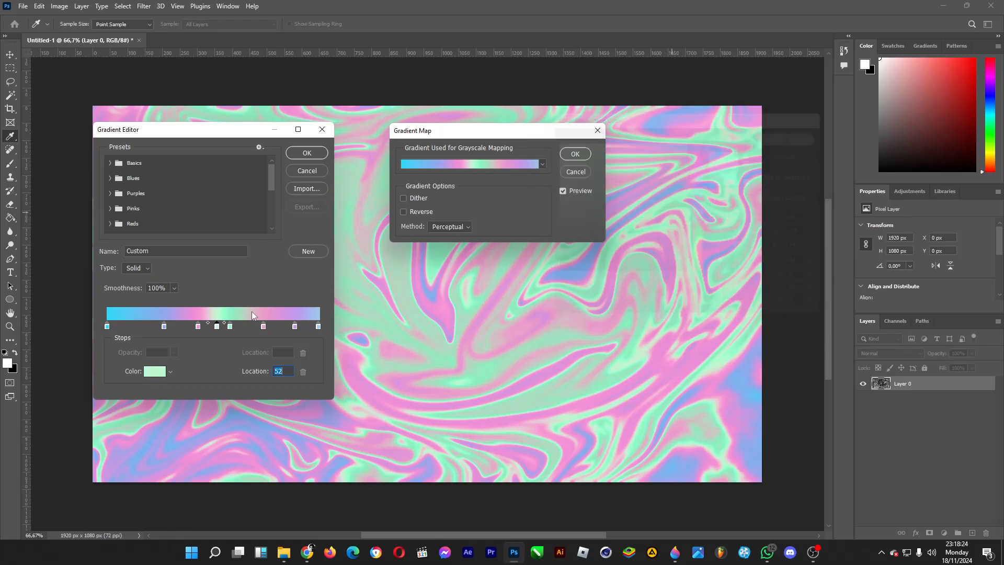
Reposition the mint and pale green stops between the two pink stops, placing a second pale green stop beside the first.
left_click_drag(217, 327, 246, 329)
left_click(239, 327)
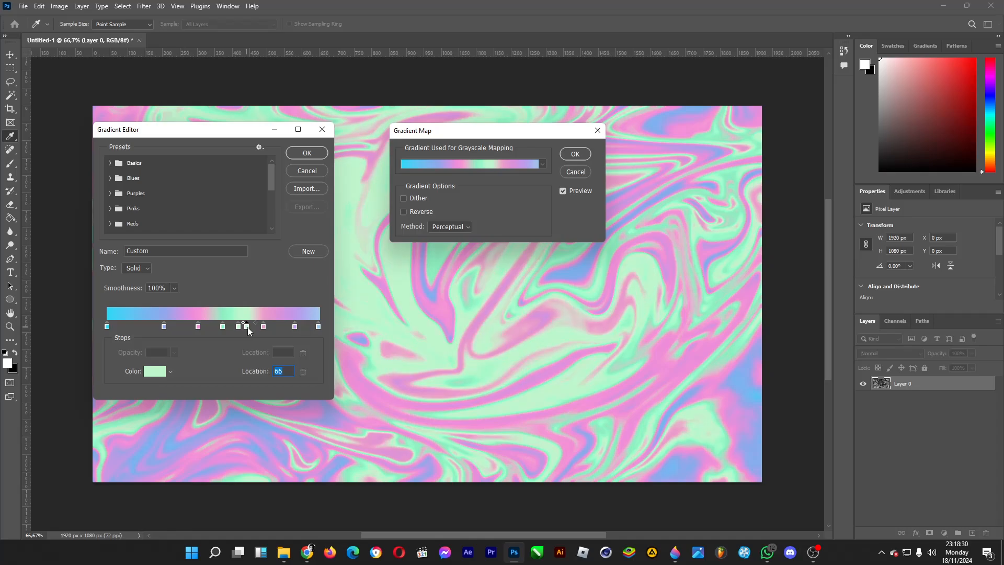
left_click(222, 327)
left_click_drag(240, 329, 240, 329)
Add a gradient stop at location 45, color it light blue a0ccee, and apply the finished gradient map to the layer.
left_click(204, 329)
double_click(203, 328)
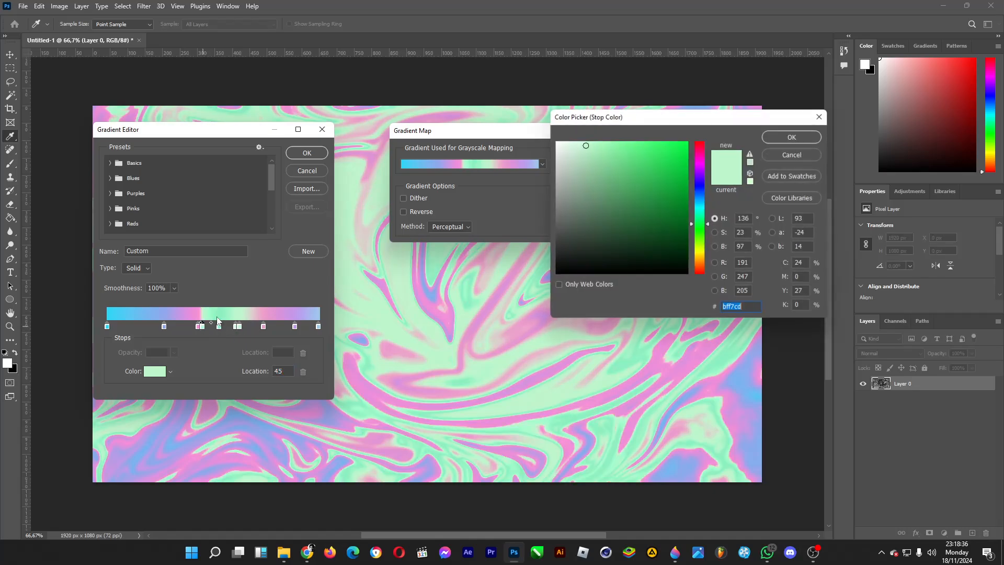
type("bfe4f7")
left_click_drag(699, 183, 699, 163)
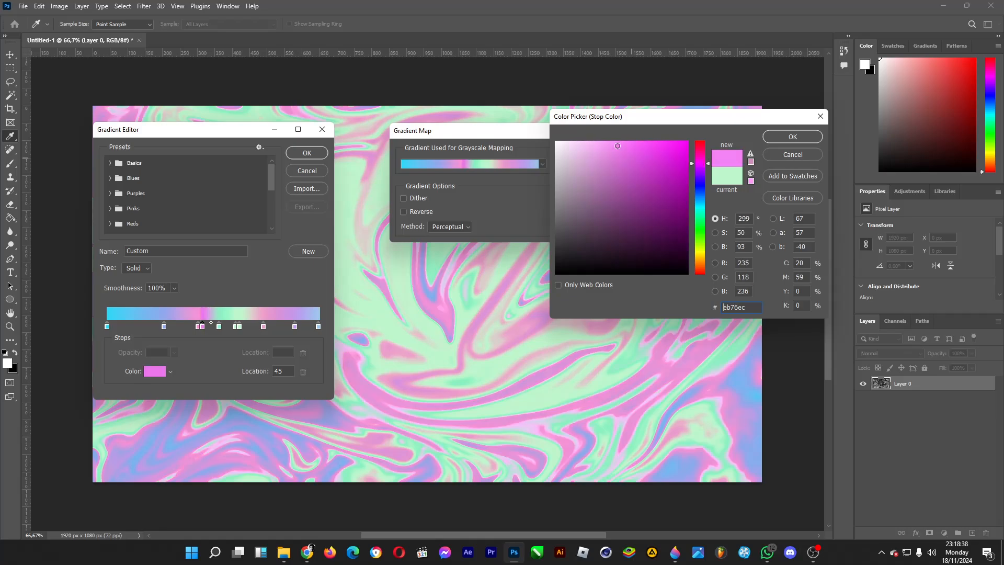
left_click(617, 148)
left_click_drag(616, 148, 605, 152)
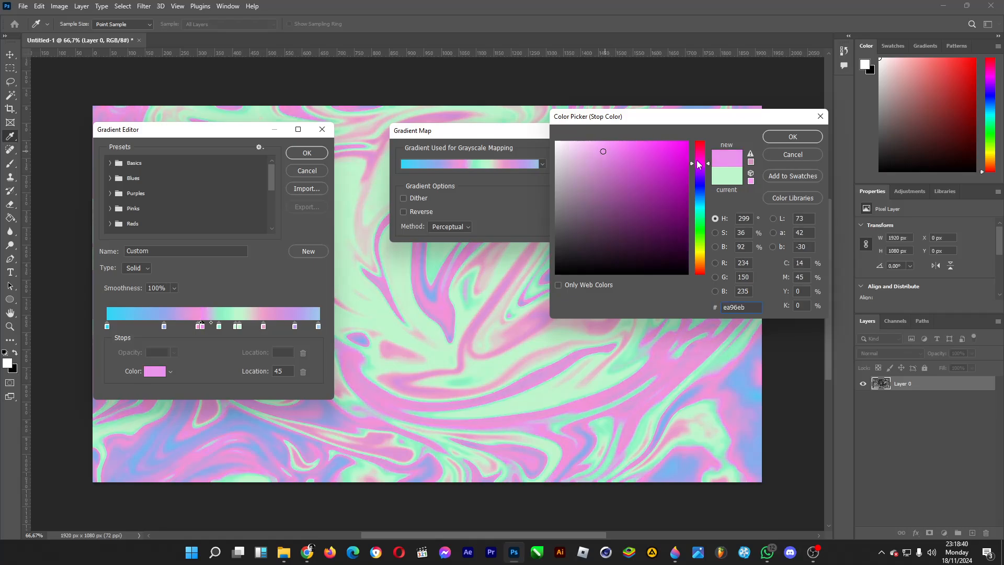
mouse_move(698, 162)
left_mouse_down()
mouse_move(699, 154)
mouse_move(703, 162)
left_mouse_up()
left_click(596, 157)
left_click(584, 153)
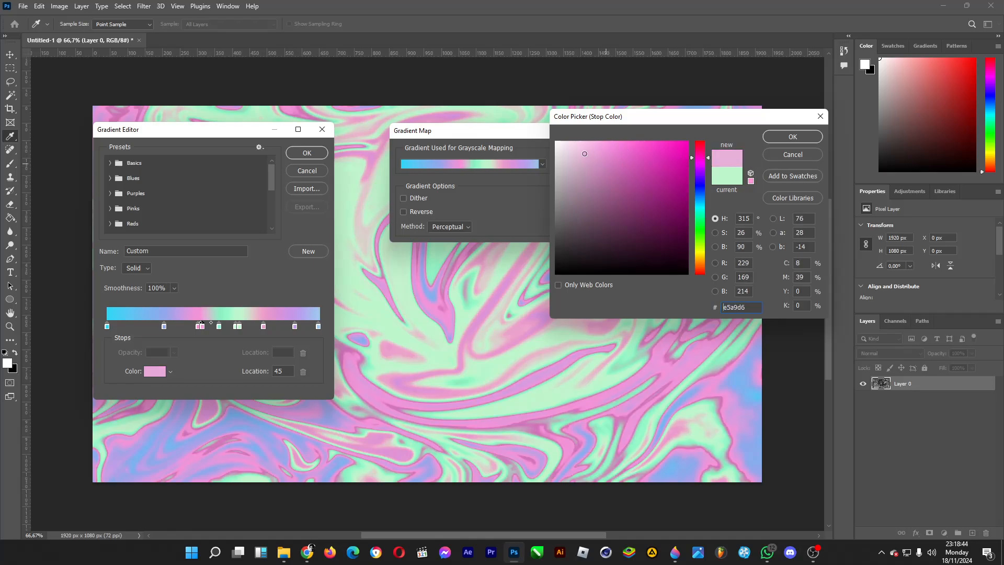
left_click(595, 154)
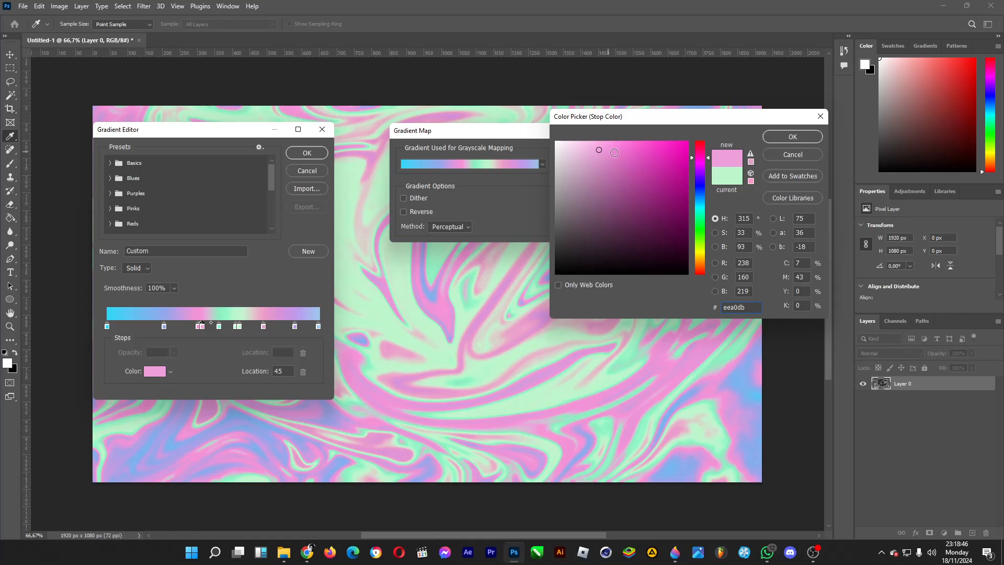
left_click_drag(699, 184, 703, 198)
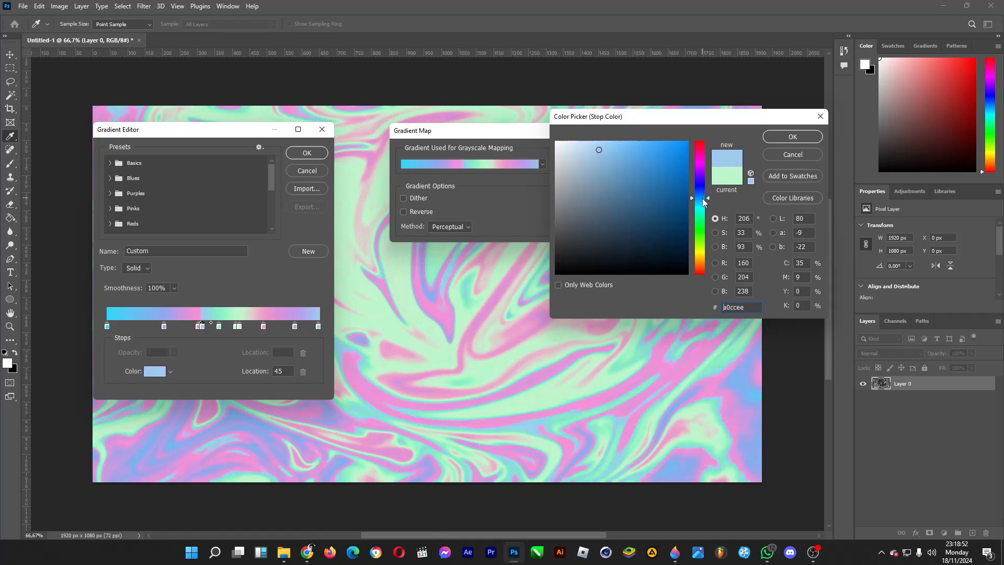
left_click(792, 137)
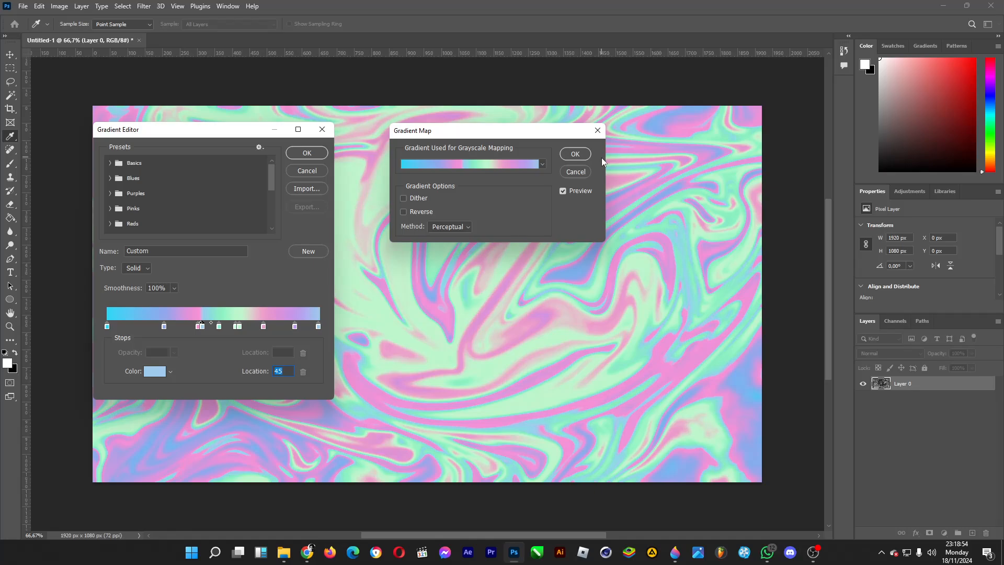
left_click(308, 154)
left_click(581, 158)
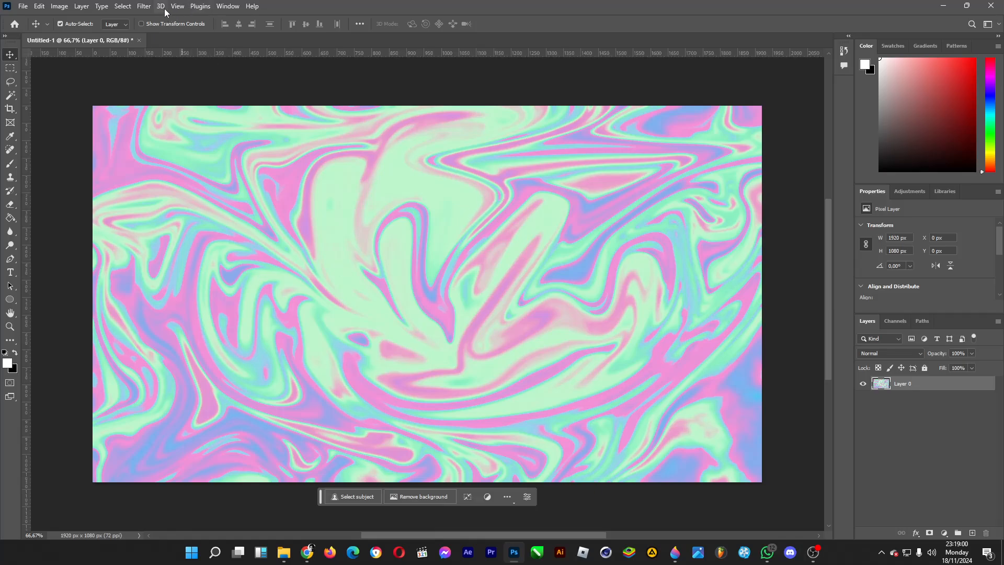
Start a Curves adjustment and shape a slight RGB S-curve with points at input 73, output 58 and input 167, output 167.
left_click(142, 6)
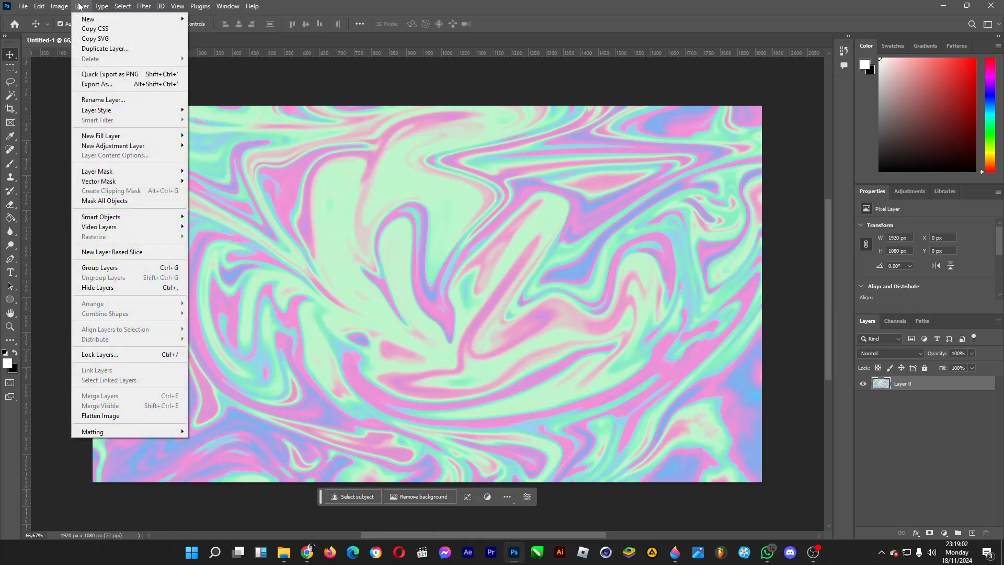
mouse_move(59, 6)
mouse_move(78, 34)
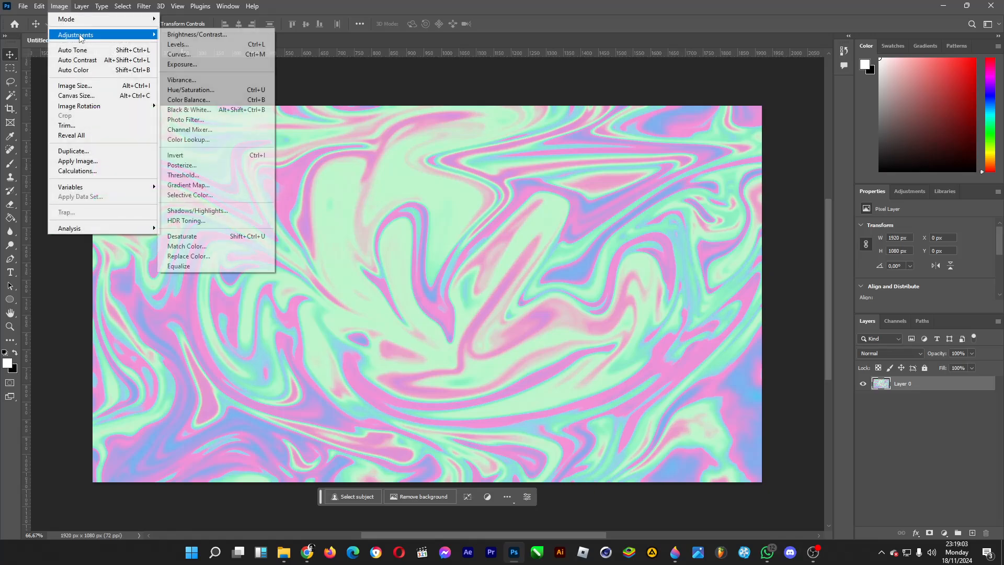
left_click(184, 55)
left_click(493, 314)
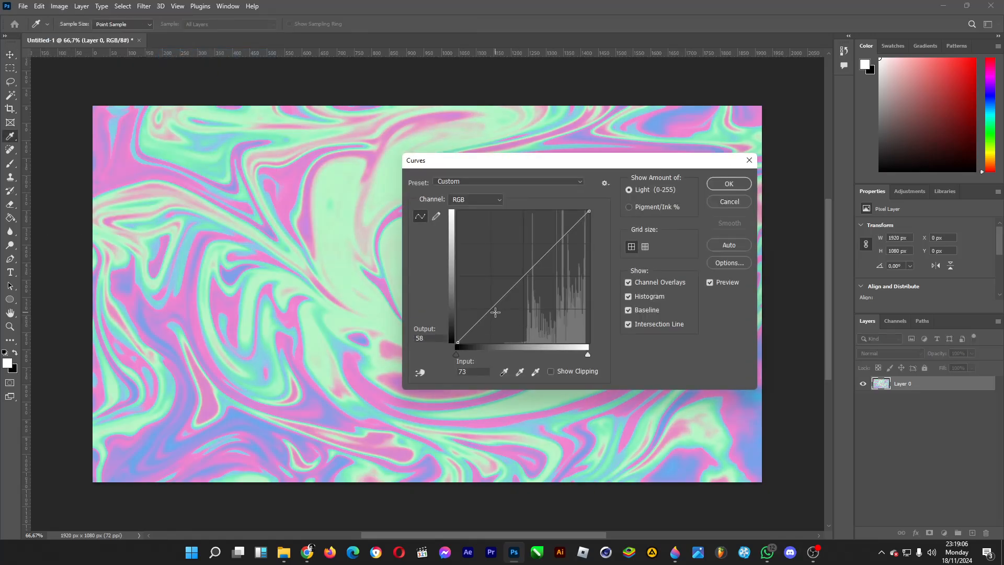
left_click(546, 251)
left_click_drag(547, 251, 543, 256)
Adjust the Blue channel curve with points at input 60, output 67 and about input 176, output 175.
left_click(491, 204)
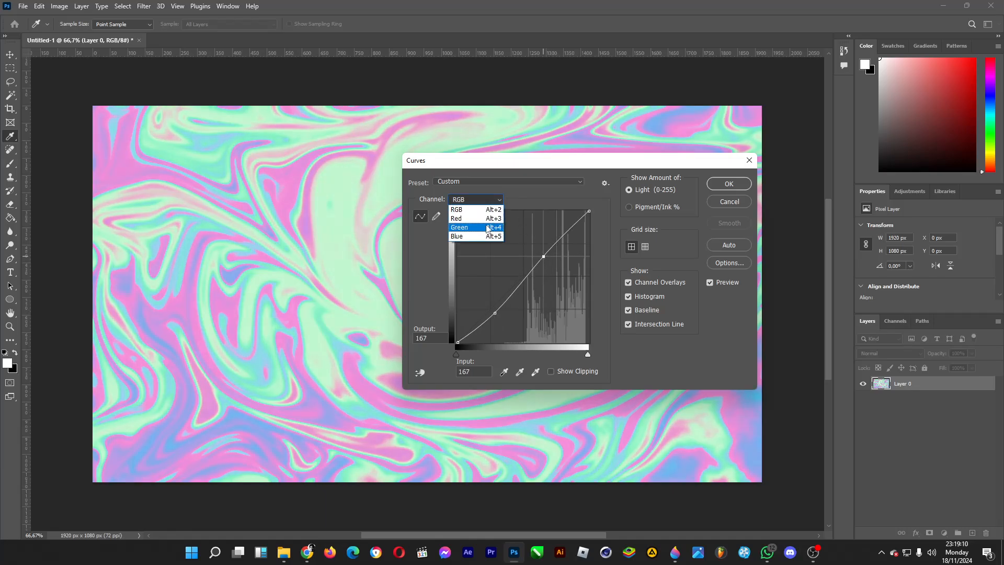
left_click(485, 236)
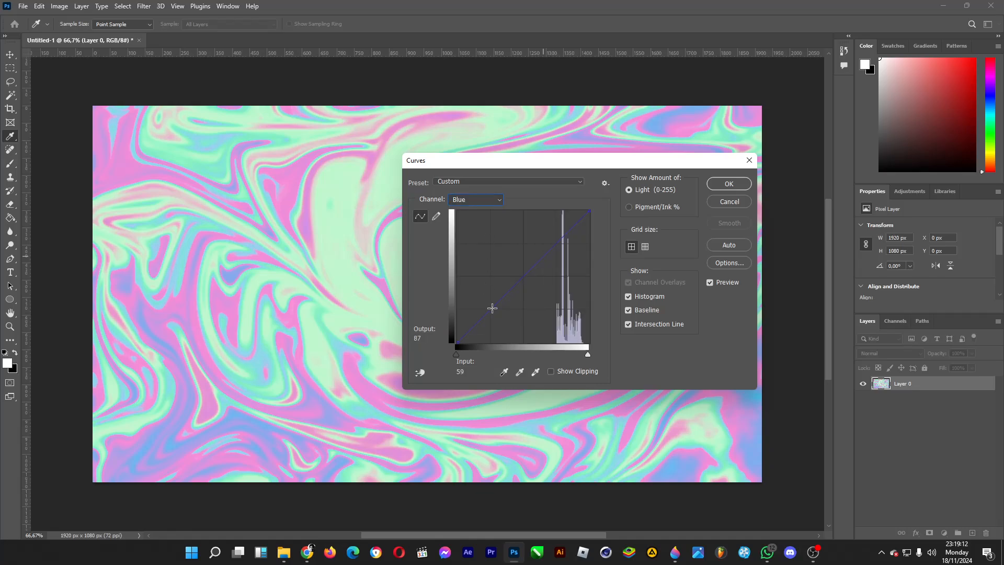
left_click(547, 252)
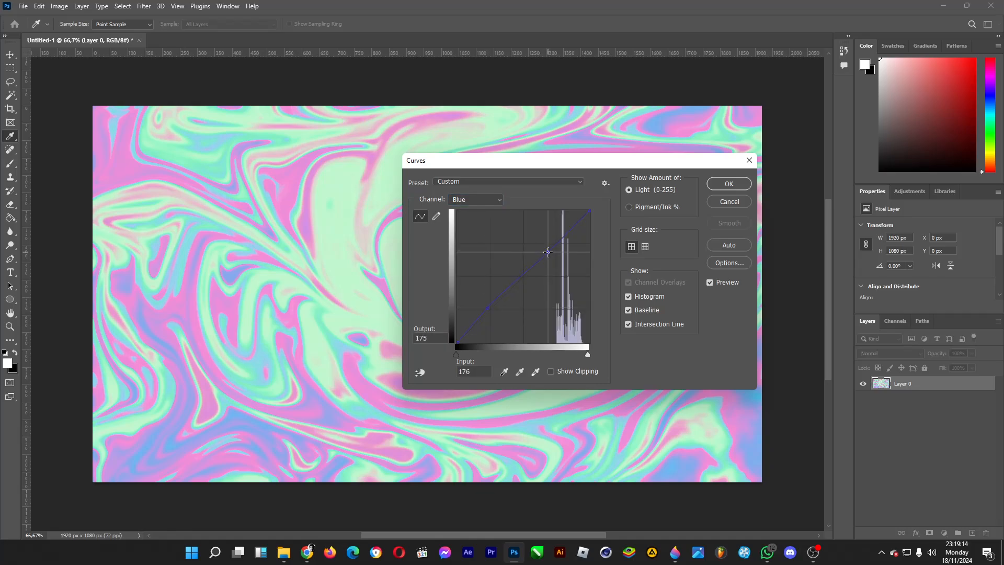
left_click(488, 308)
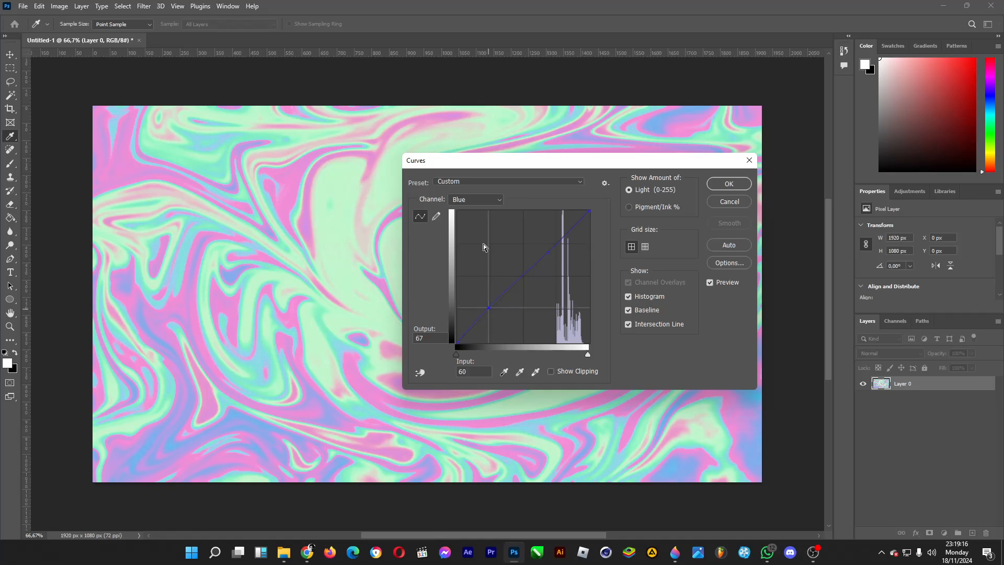
Adjust the Green channel curve with an upper point and one at input 65, output 67, and apply the Curves adjustment.
left_click(481, 200)
left_click(473, 208)
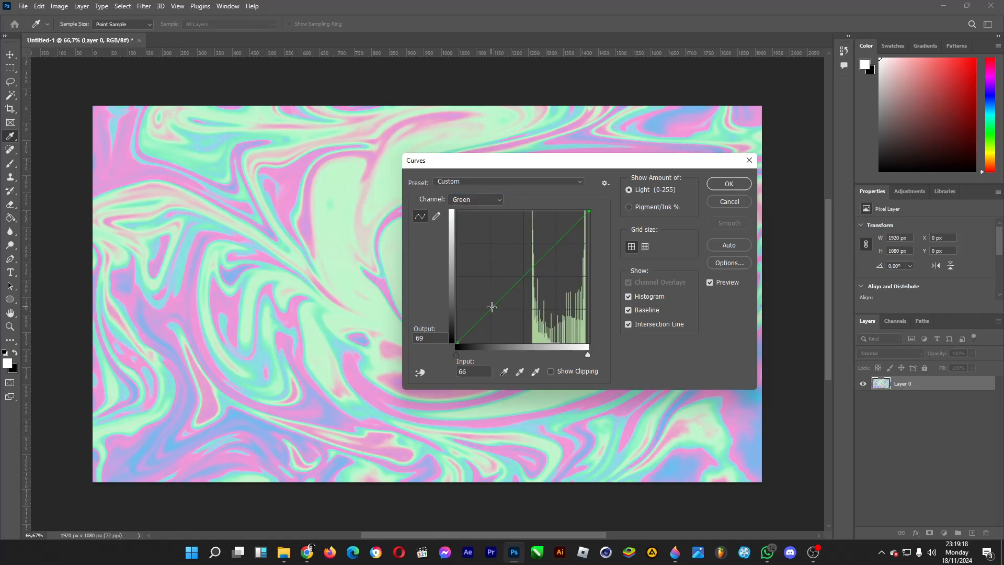
left_click_drag(491, 307, 493, 308)
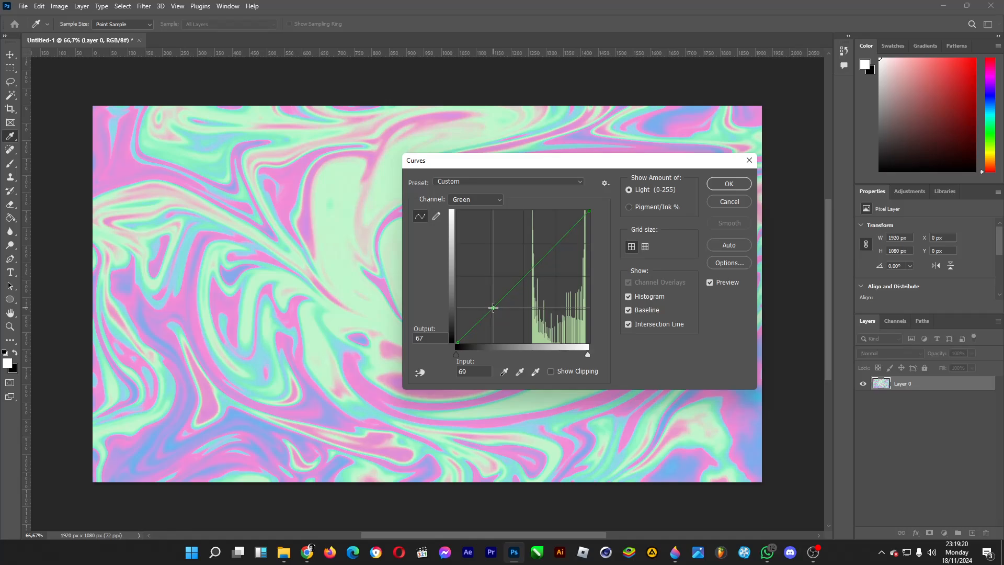
left_click(546, 252)
left_click(495, 306)
left_click_drag(495, 305, 491, 307)
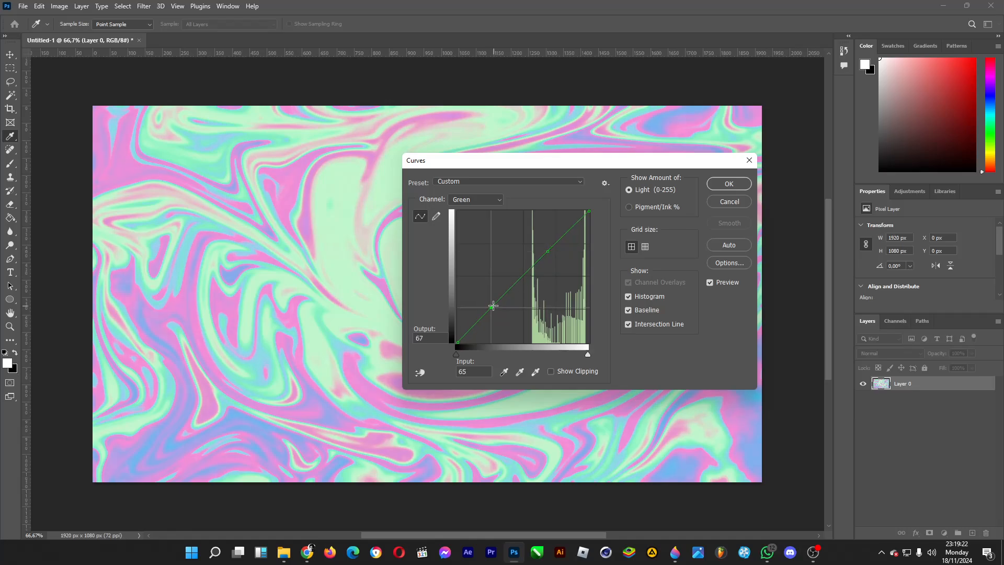
left_click(729, 184)
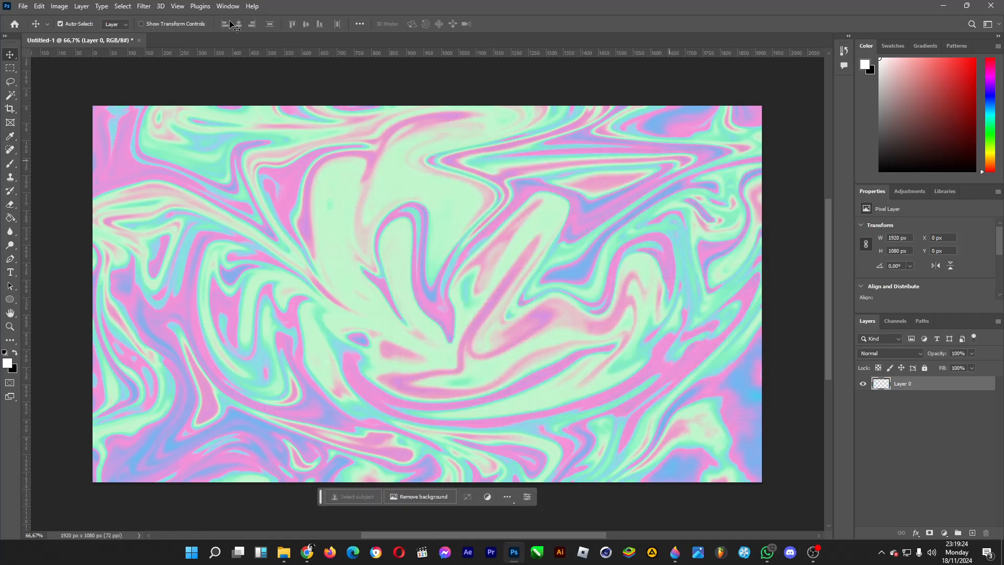
Apply the Add Noise filter to the layer with an amount of about 9.64% and Uniform distribution.
left_click(147, 6)
mouse_move(238, 172)
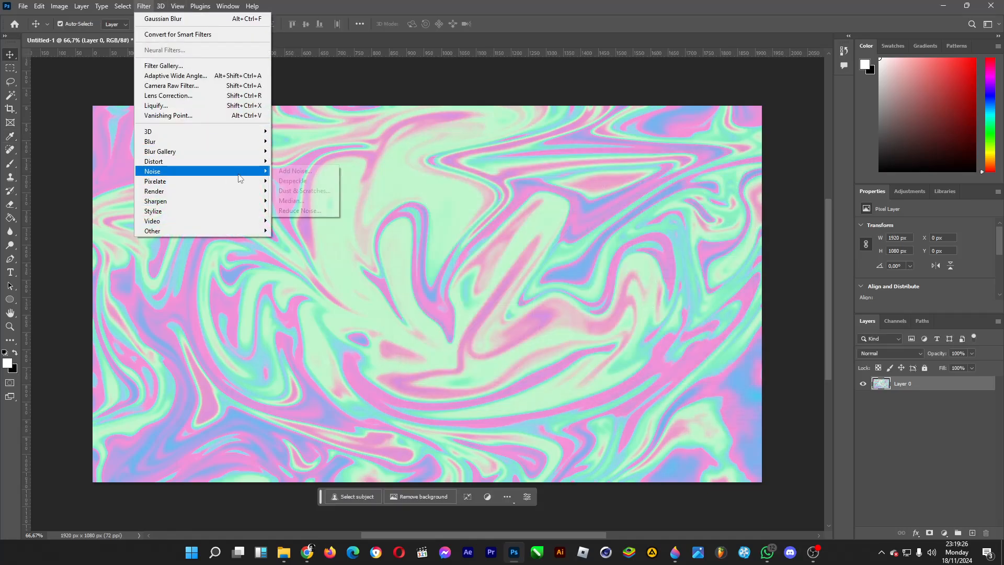
left_click(281, 170)
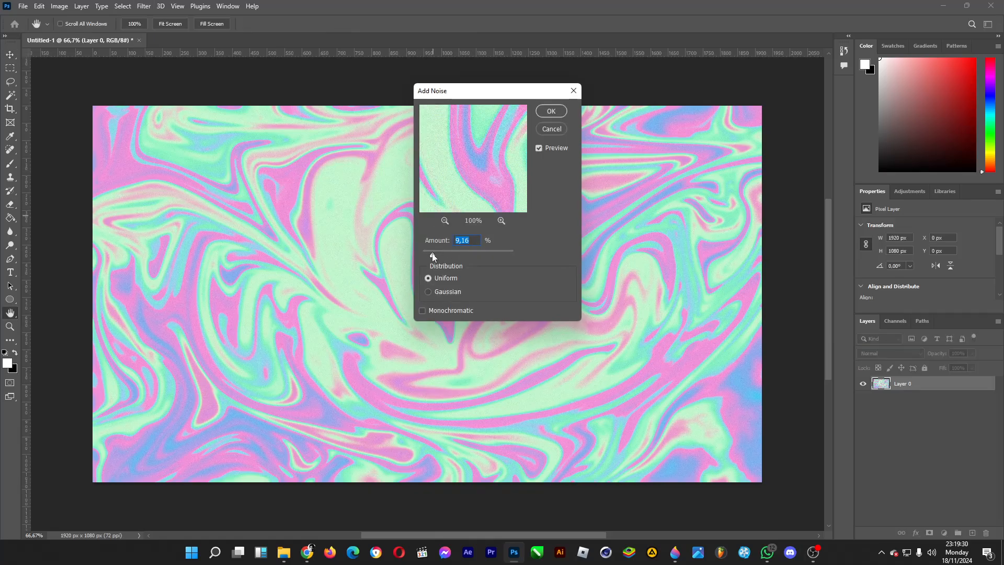
left_click_drag(432, 255, 434, 256)
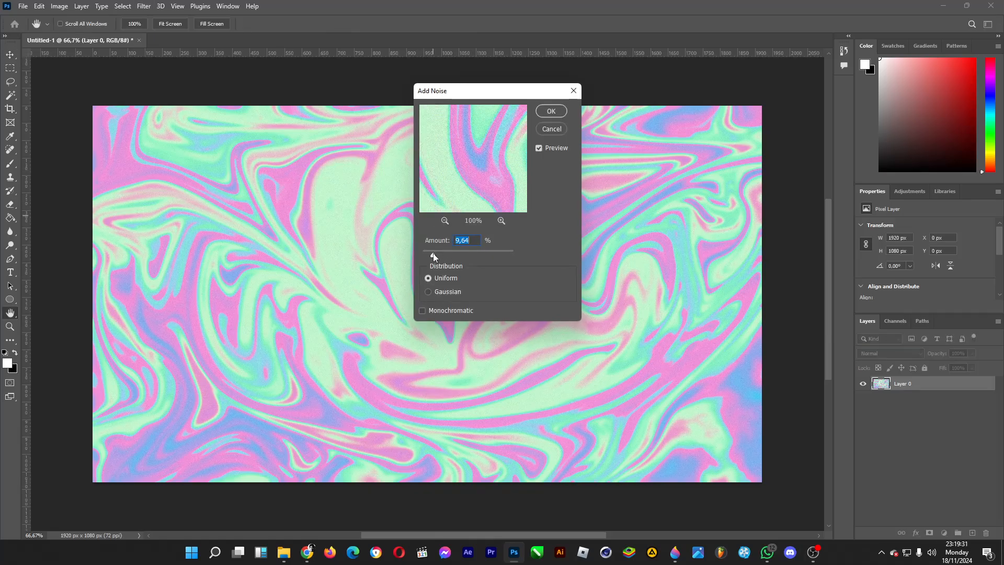
left_click(550, 111)
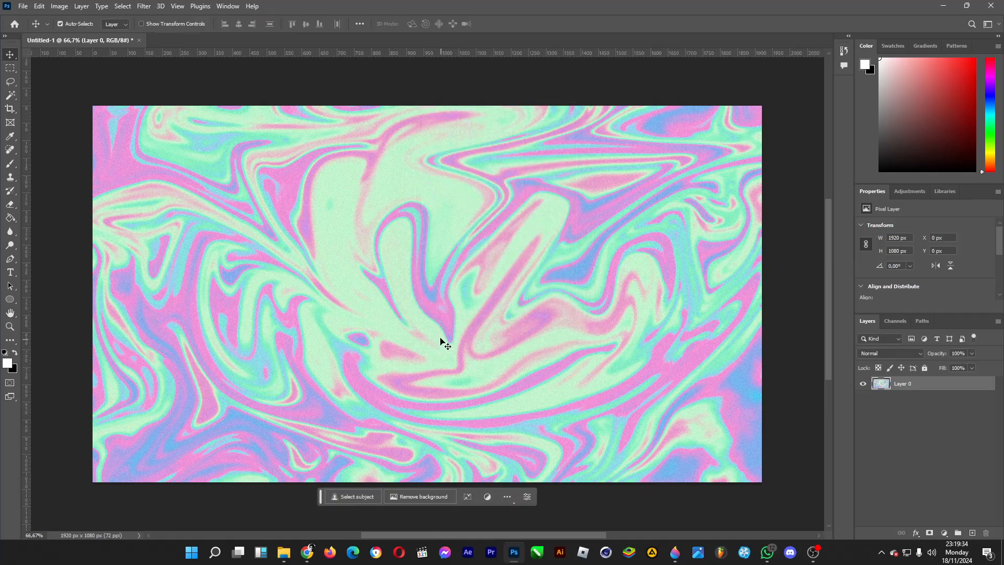